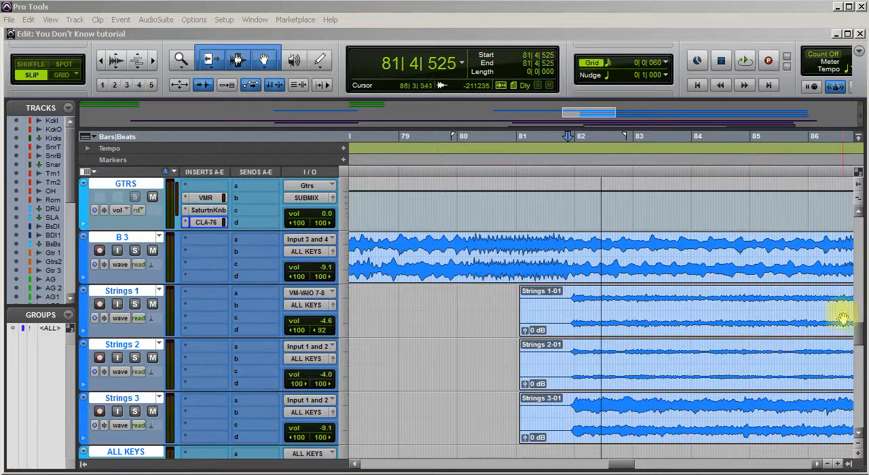
Solo the B 3 and Strings 1 to 3 tracks together and start playback.
{"action": "scroll", "coordinate": [851, 329], "scroll_direction": "down", "scroll_amount": 5}
{"action": "scroll", "coordinate": [855, 339], "scroll_direction": "up", "scroll_amount": 5}
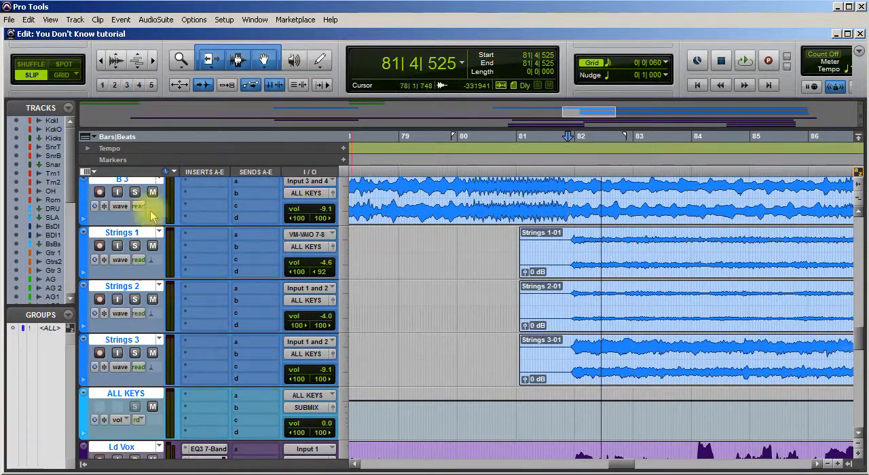
{"action": "left_click", "coordinate": [135, 180]}
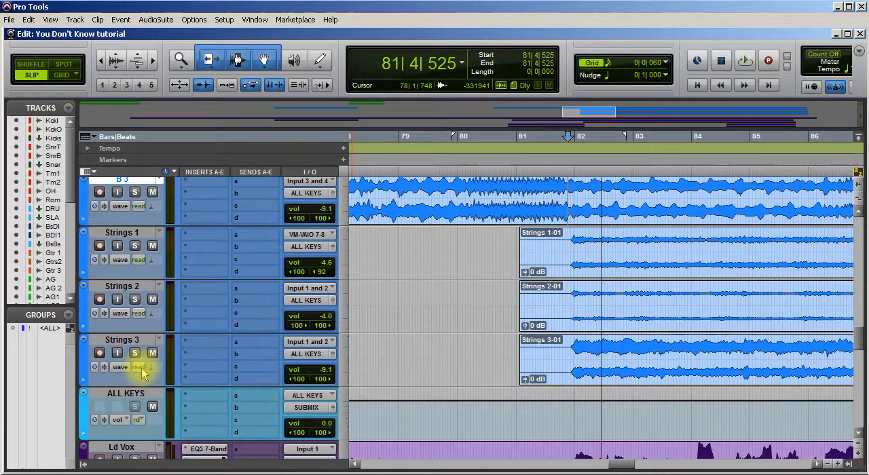
{"action": "left_click", "coordinate": [139, 339], "text": "shift"}
{"action": "left_click", "coordinate": [136, 354], "text": "alt+shift"}
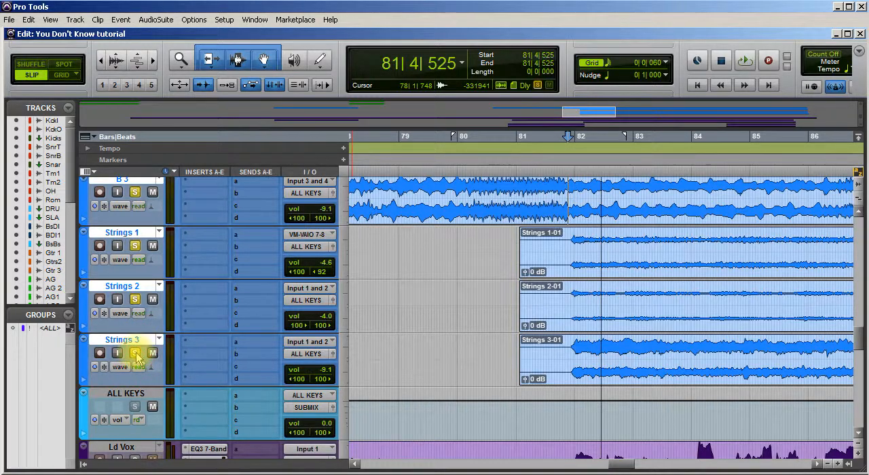
{"action": "key", "text": "space"}
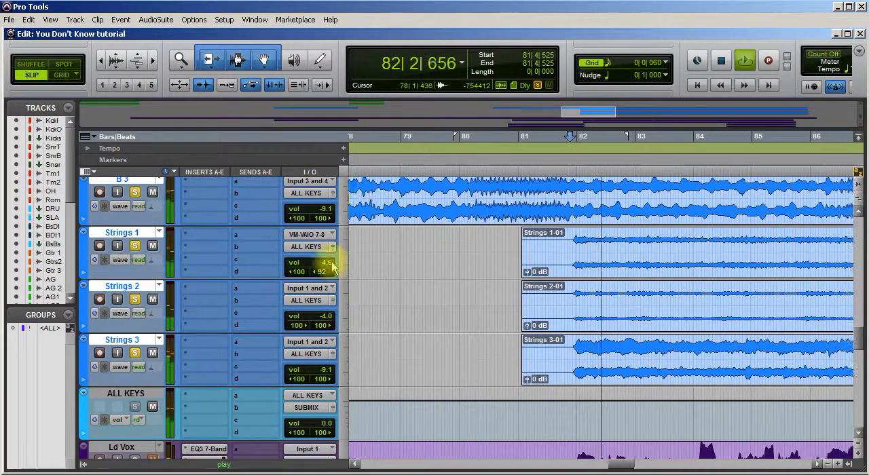
Insert a multichannel EQ3 7-Band plug-in in the first insert slot of the ALL KEYS bus.
{"action": "scroll", "coordinate": [288, 305], "scroll_direction": "down", "scroll_amount": 5}
{"action": "scroll", "coordinate": [285, 305], "scroll_direction": "up", "scroll_amount": 3}
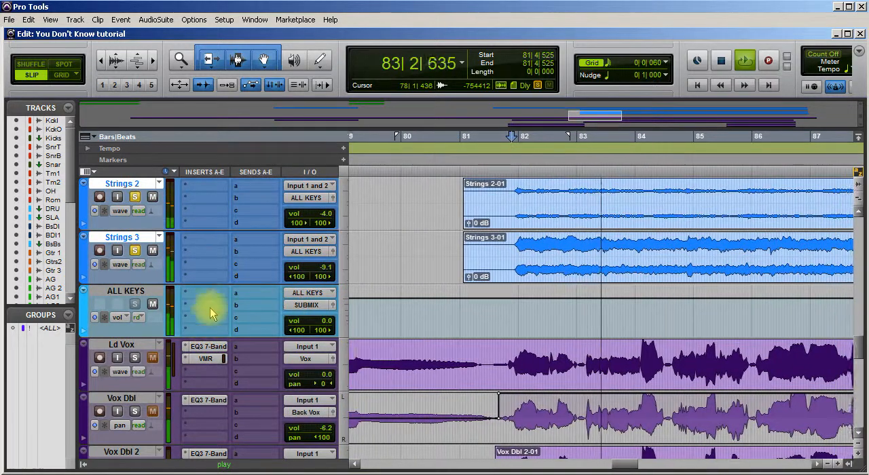
{"action": "left_click", "coordinate": [201, 292]}
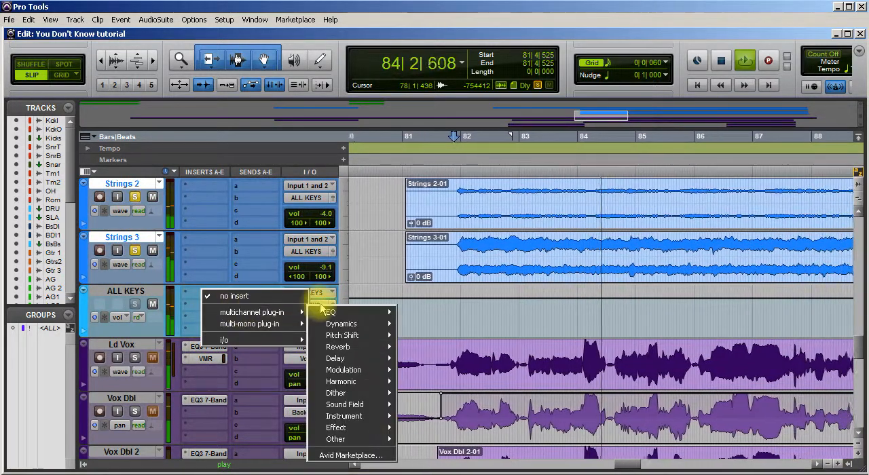
{"action": "mouse_move", "coordinate": [292, 311]}
{"action": "mouse_move", "coordinate": [353, 312]}
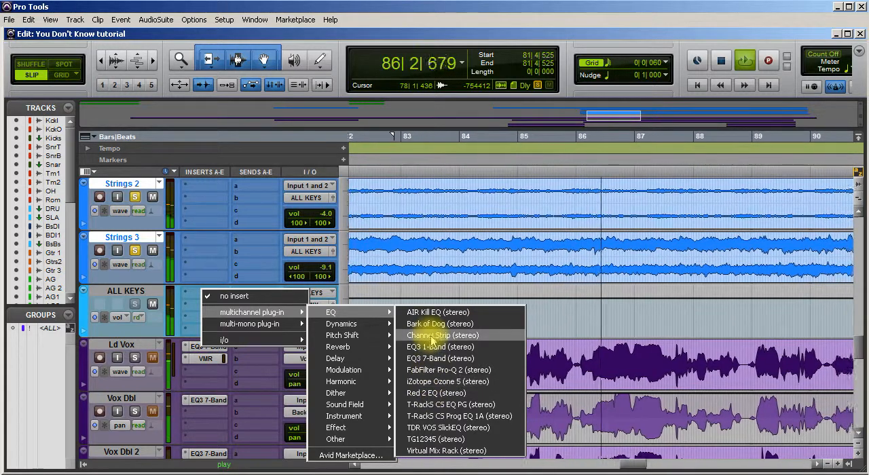
{"action": "left_click", "coordinate": [434, 358]}
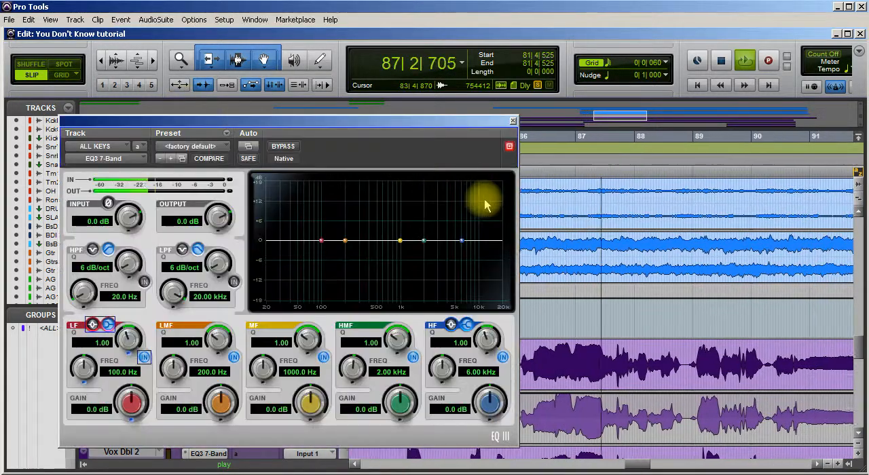
Enable the EQ's high-pass filter with a 12 dB/oct slope and raise its frequency to about 200.8 Hz.
{"action": "left_click", "coordinate": [144, 282]}
{"action": "left_click_drag", "start_coordinate": [122, 263], "coordinate": [132, 212]}
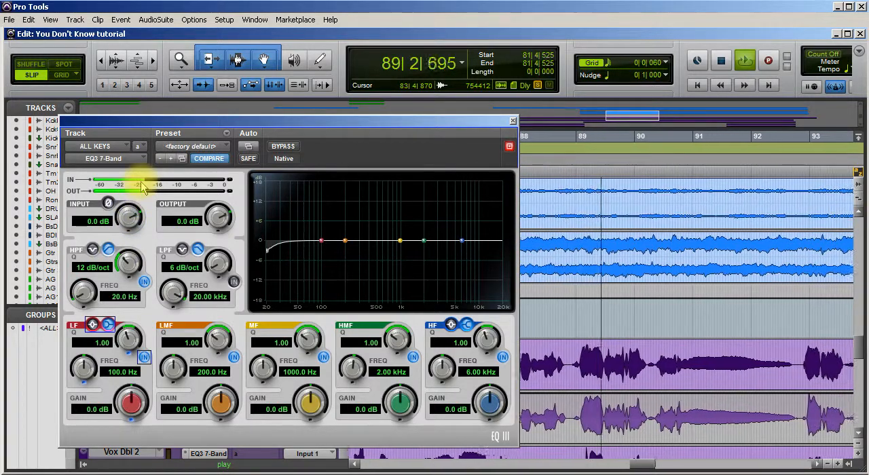
{"action": "left_click_drag", "start_coordinate": [150, 166], "coordinate": [135, 219]}
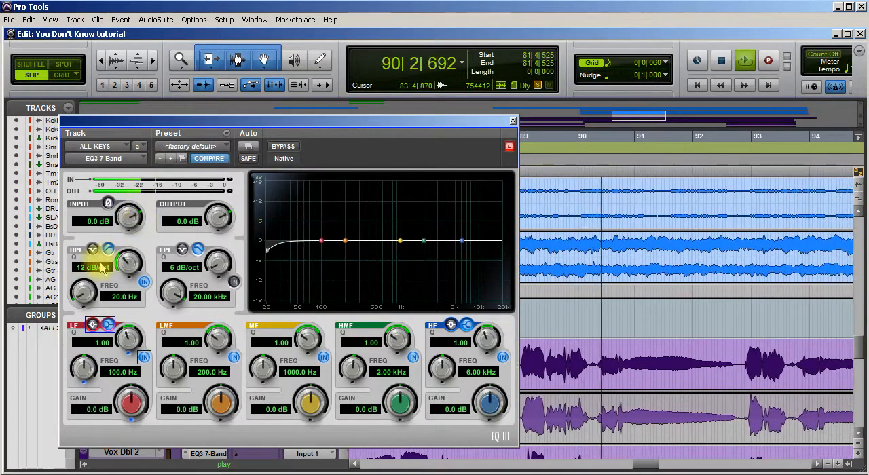
{"action": "left_click_drag", "start_coordinate": [84, 291], "coordinate": [100, 245]}
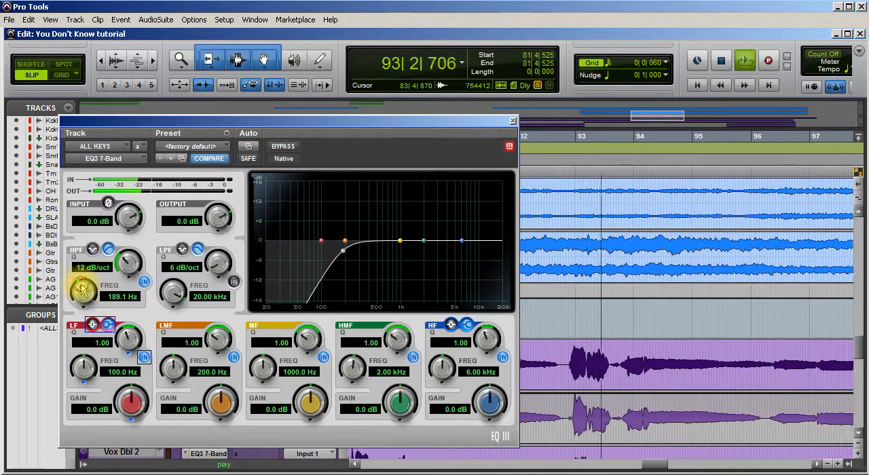
{"action": "mouse_move", "coordinate": [82, 290]}
{"action": "left_mouse_down"}
{"action": "mouse_move", "coordinate": [79, 312]}
{"action": "mouse_move", "coordinate": [85, 288]}
{"action": "left_mouse_up"}
Compare the keys with and without the EQ by toggling bypass, restarting playback from the start of the passage.
{"action": "left_click", "coordinate": [283, 148]}
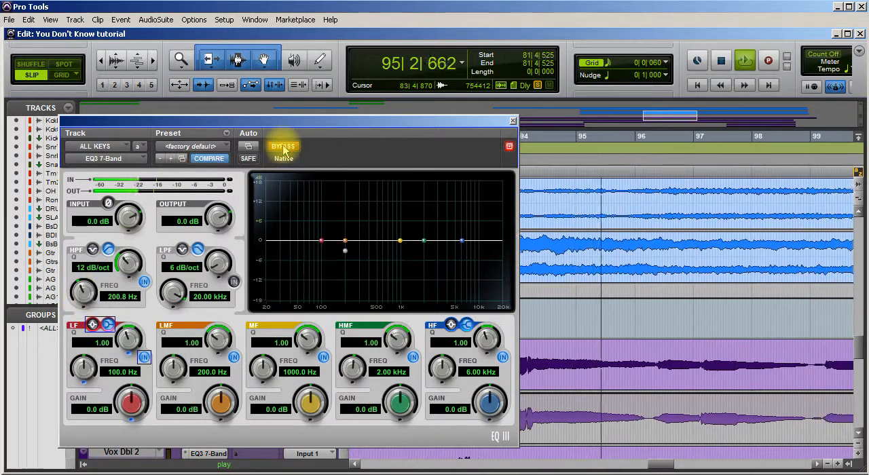
{"action": "left_click", "coordinate": [284, 148]}
{"action": "left_click", "coordinate": [284, 148]}
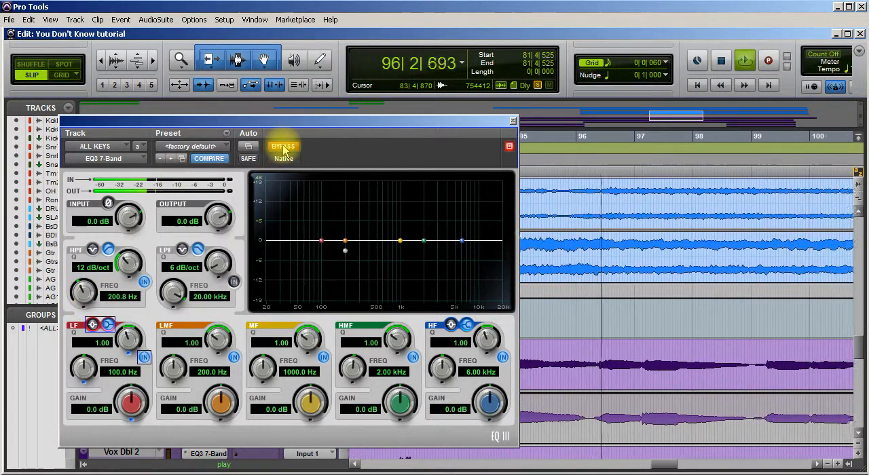
{"action": "key", "text": "space"}
{"action": "key", "text": "space"}
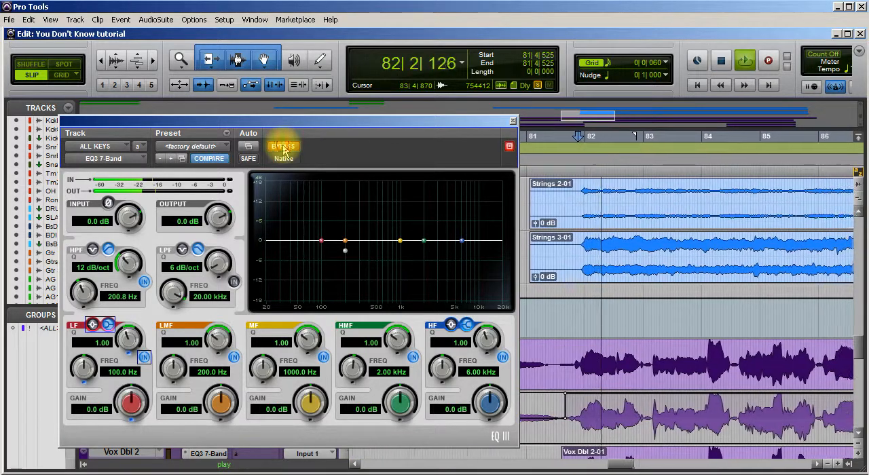
{"action": "left_click", "coordinate": [284, 147]}
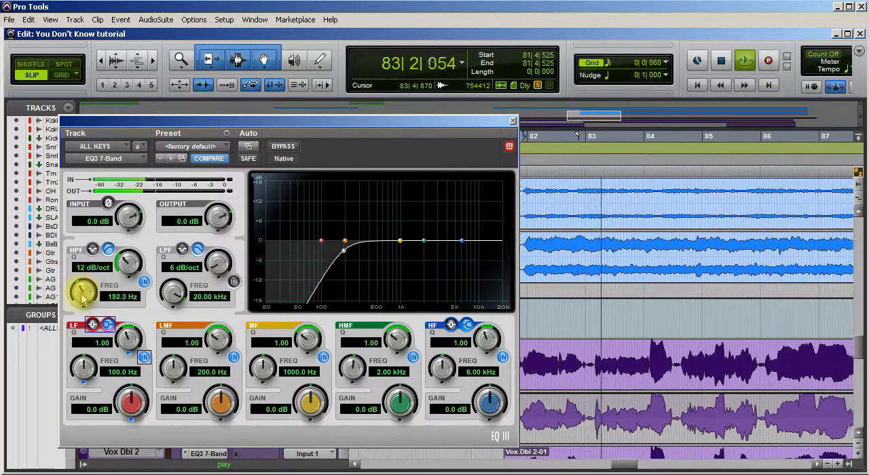
Lower the high-pass filter frequency to about 113.7 Hz and compare it with the bypassed sound.
{"action": "left_click_drag", "start_coordinate": [82, 300], "coordinate": [76, 325]}
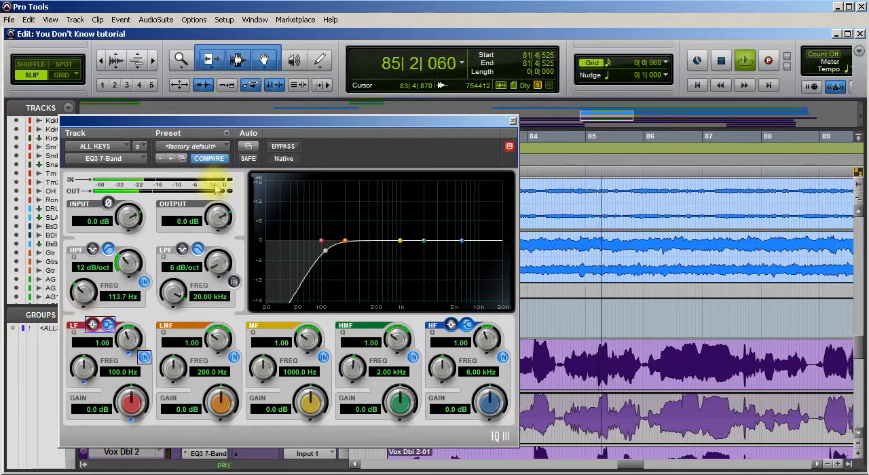
{"action": "left_click", "coordinate": [285, 148]}
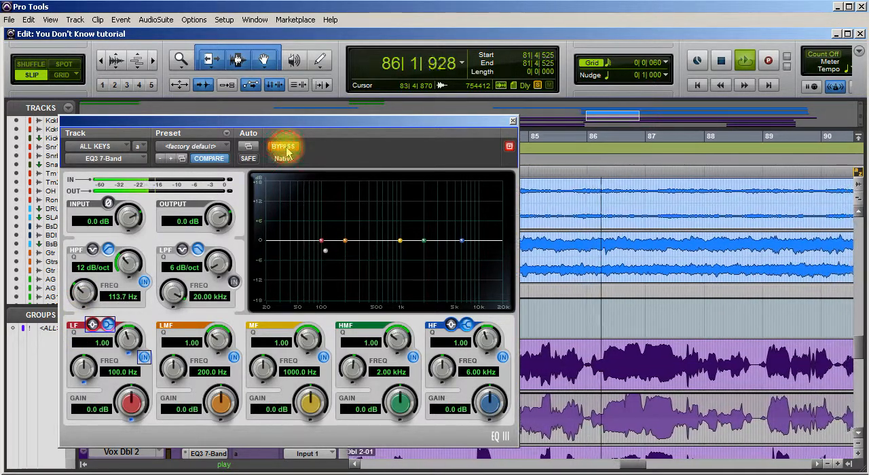
{"action": "left_click", "coordinate": [285, 148]}
{"action": "key", "text": "space"}
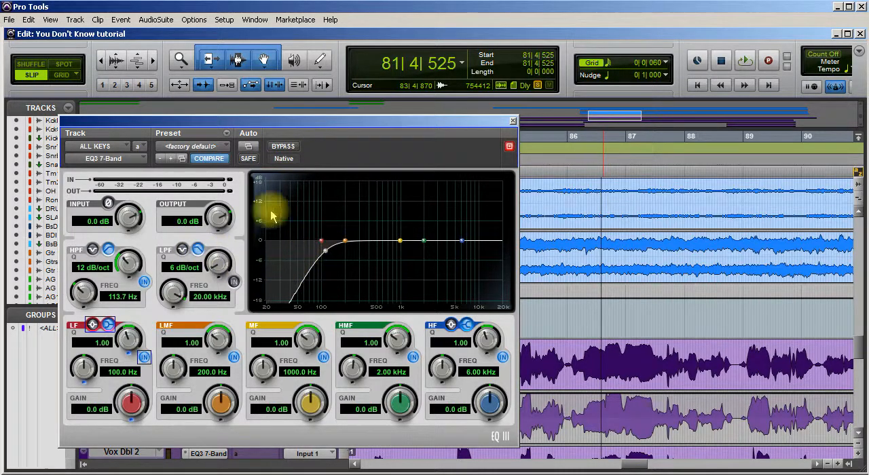
{"action": "left_click", "coordinate": [284, 148]}
{"action": "left_click", "coordinate": [284, 148]}
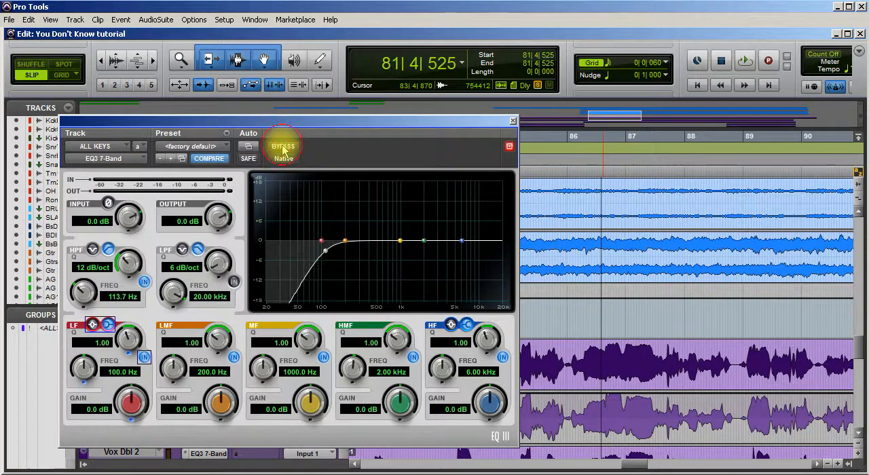
During playback, set the low-mid EQ band to about 425.2 Hz with a gain of -2.9 dB.
{"action": "key", "text": "space"}
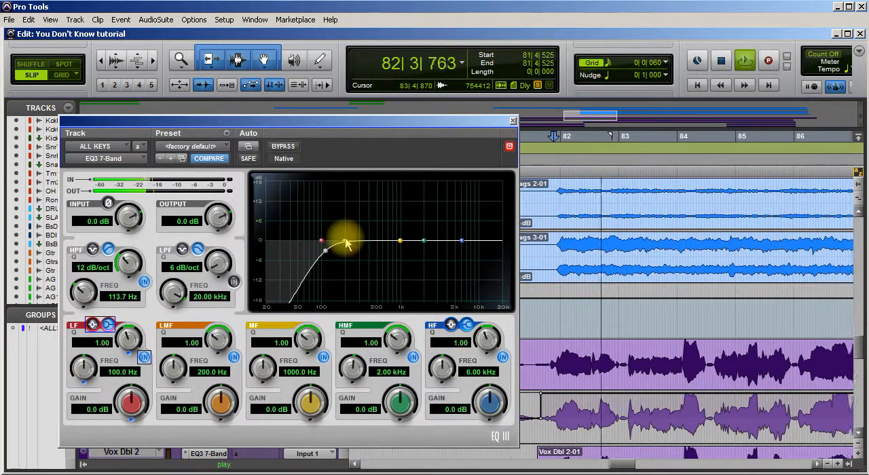
{"action": "left_click_drag", "start_coordinate": [346, 246], "coordinate": [372, 210]}
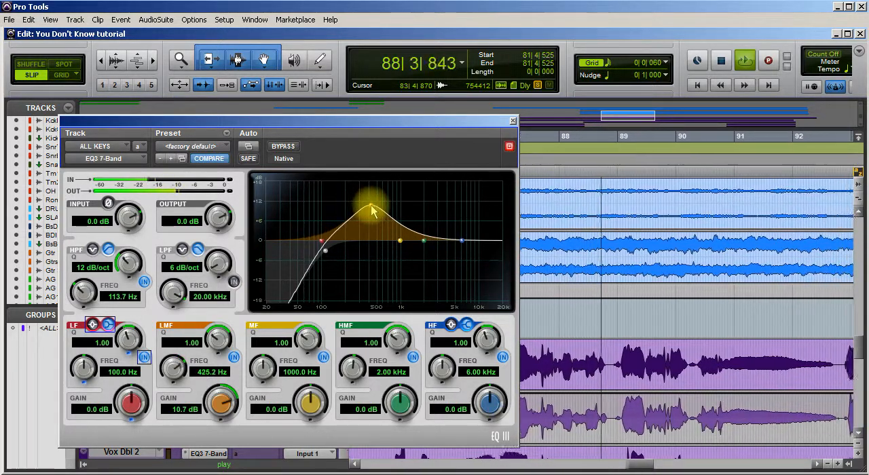
{"action": "left_click_drag", "start_coordinate": [217, 397], "coordinate": [204, 470]}
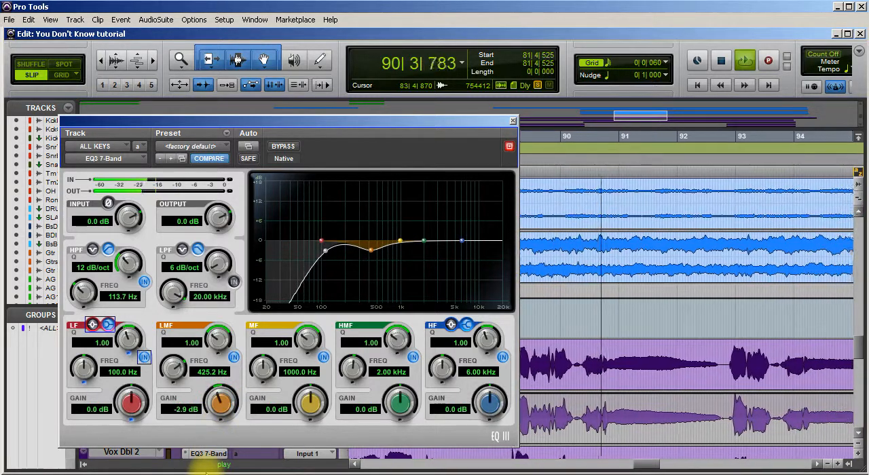
Set the high-frequency shelf to about 6.85 kHz with an 8.0 dB boost and compare it with the bypassed sound.
{"action": "left_click_drag", "start_coordinate": [463, 246], "coordinate": [505, 224]}
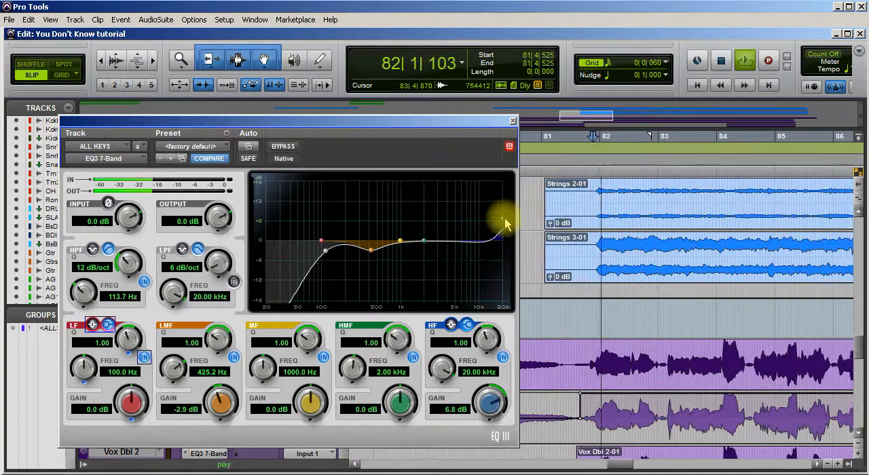
{"action": "left_click_drag", "start_coordinate": [486, 197], "coordinate": [467, 218]}
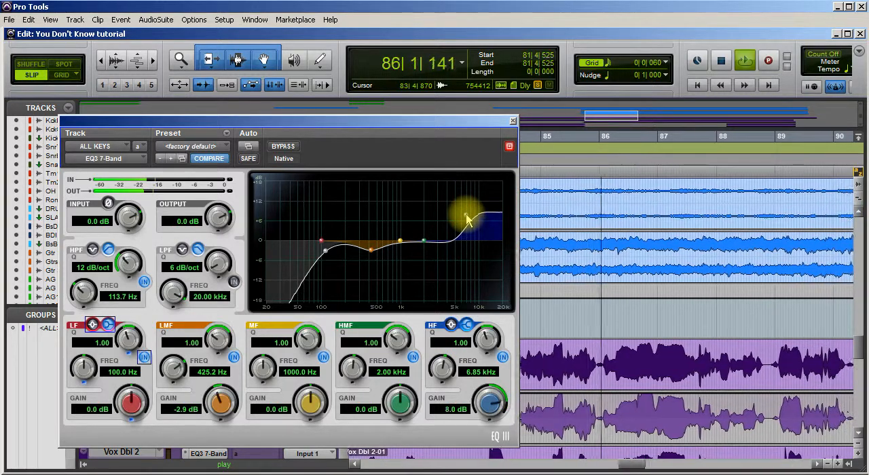
{"action": "left_click", "coordinate": [282, 147]}
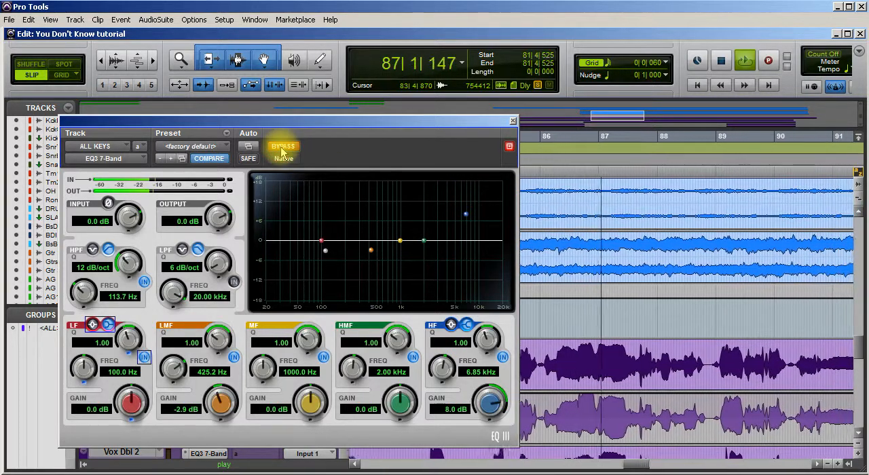
{"action": "left_click", "coordinate": [282, 146]}
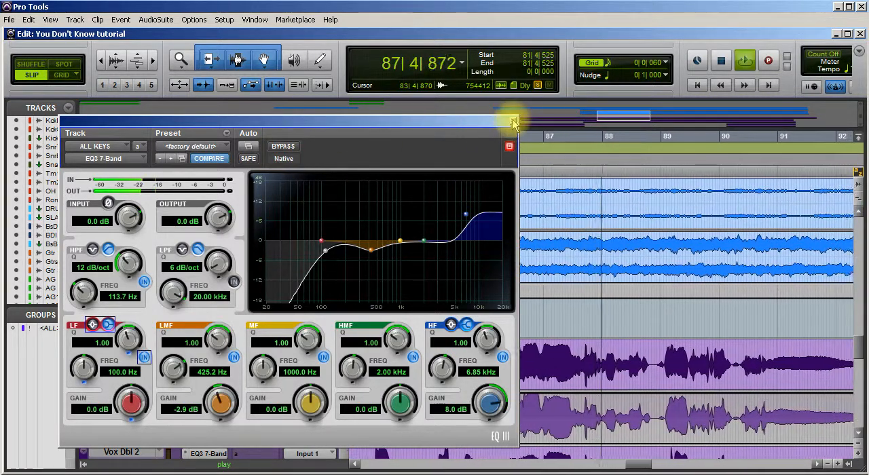
Close the EQ, stop playback and unsolo the B 3 and strings tracks.
{"action": "left_click", "coordinate": [511, 120]}
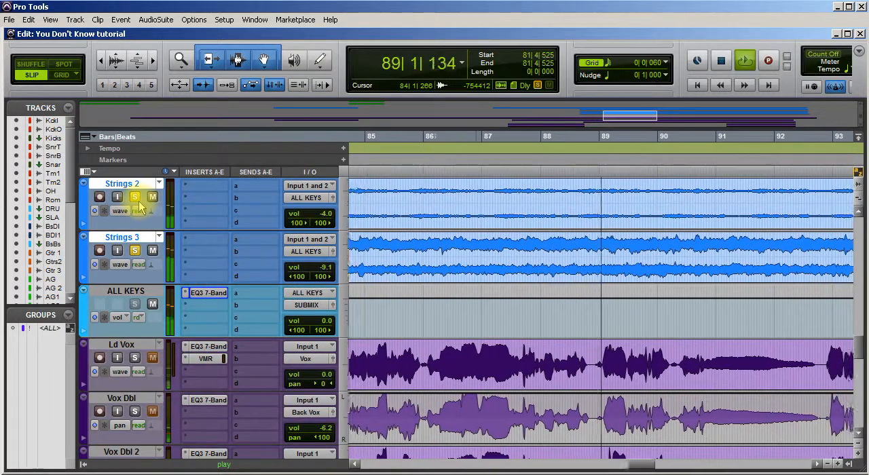
{"action": "key", "text": "space"}
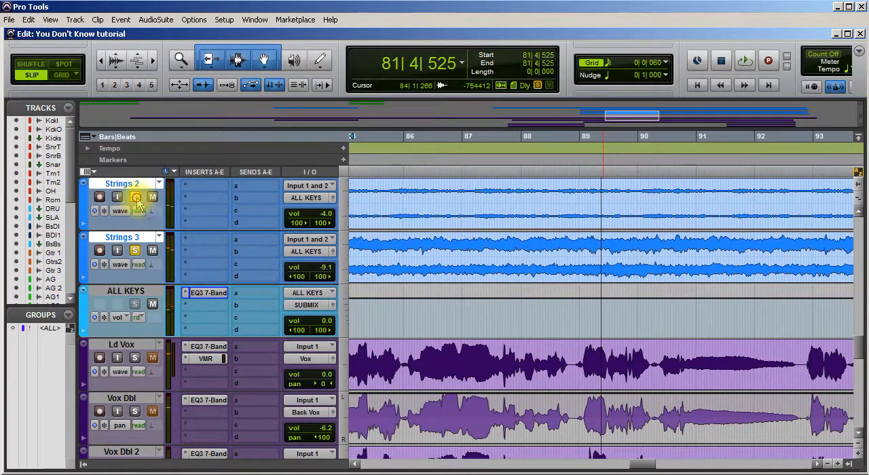
{"action": "left_click", "coordinate": [136, 197]}
In the mix window, take the AIR Stereo Width plug-in on the SUBMIX channel out of bypass and close it.
{"action": "scroll", "coordinate": [264, 401], "scroll_direction": "down", "scroll_amount": 10}
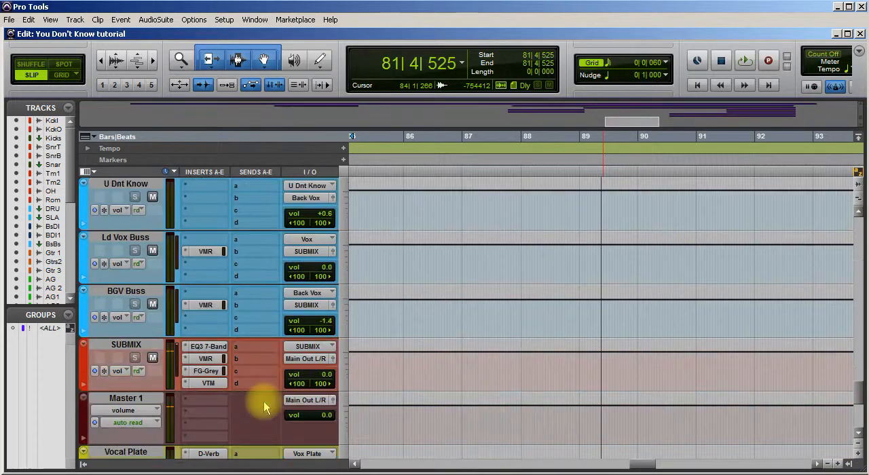
{"action": "scroll", "coordinate": [263, 401], "scroll_direction": "down", "scroll_amount": 2}
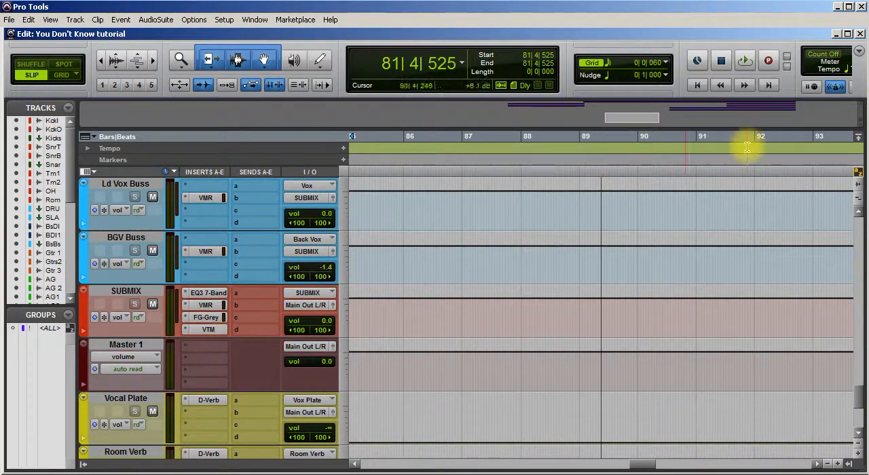
{"action": "key", "text": "ctrl+equal"}
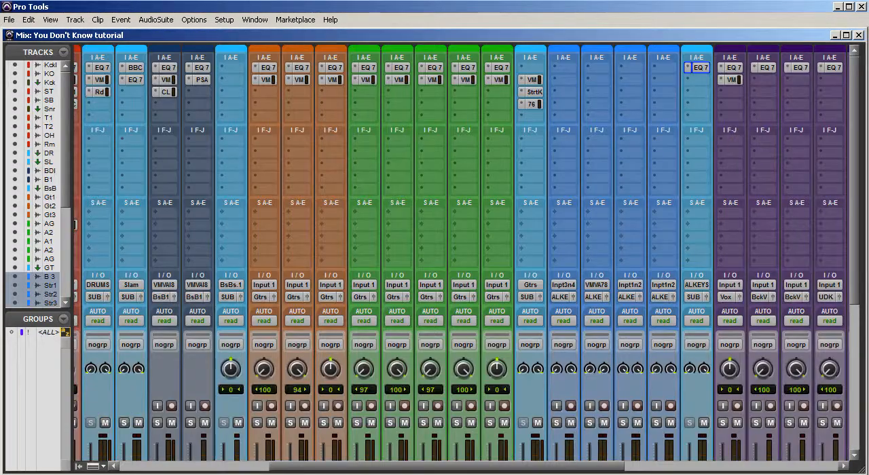
{"action": "left_click_drag", "start_coordinate": [503, 465], "coordinate": [673, 468]}
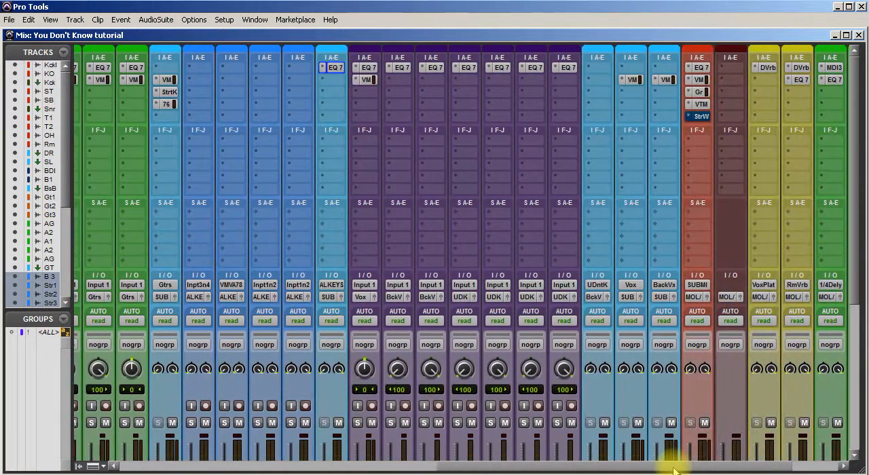
{"action": "left_click", "coordinate": [701, 117]}
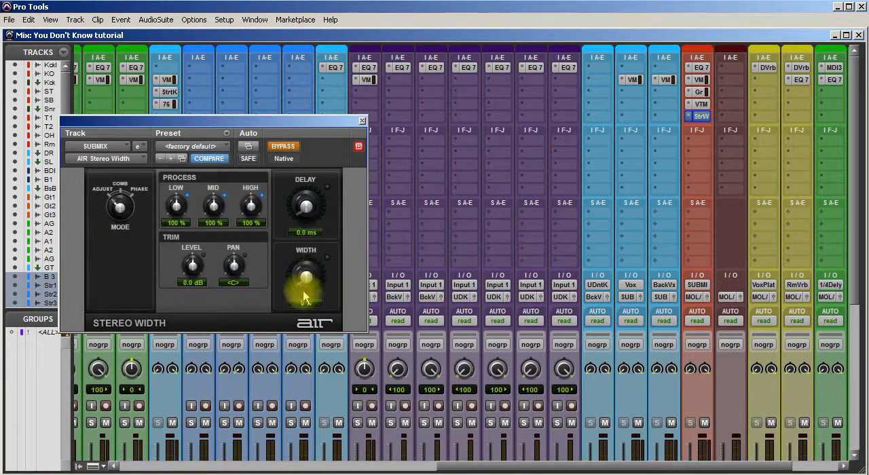
{"action": "left_click", "coordinate": [292, 147]}
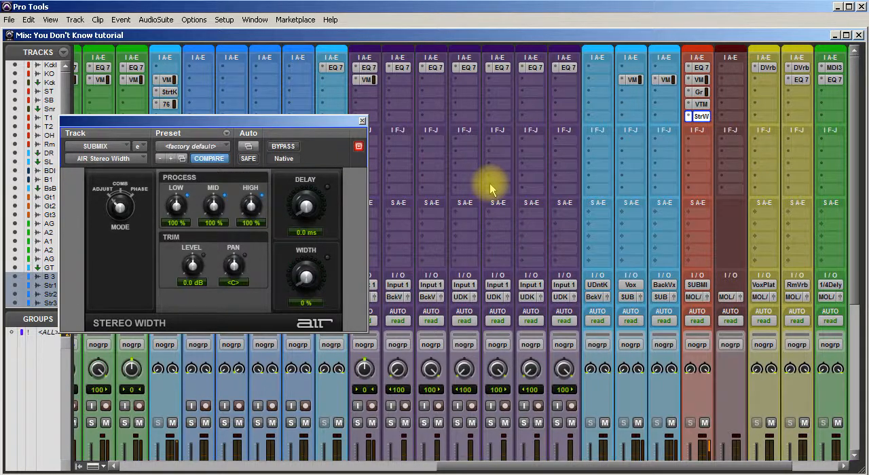
{"action": "left_click", "coordinate": [361, 123]}
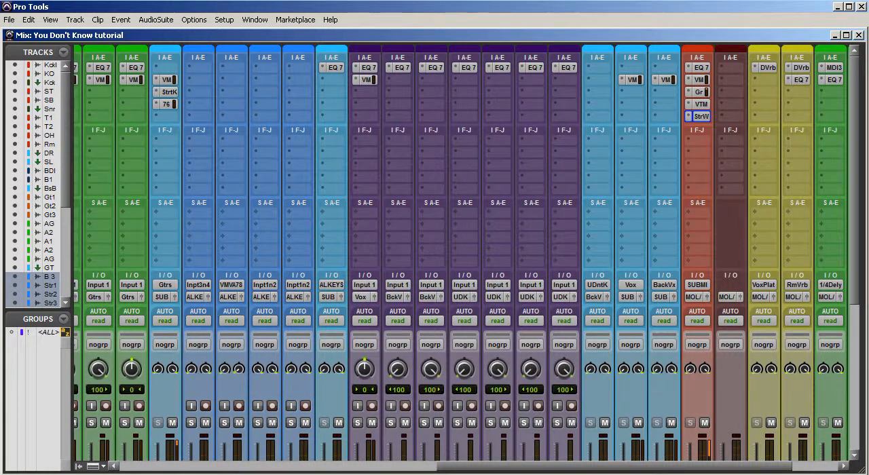
During playback, solo the B 3, Strings 1 and Strings 2 tracks one after another in the mix window.
{"action": "scroll", "coordinate": [345, 436], "scroll_direction": "down", "scroll_amount": 5}
{"action": "scroll", "coordinate": [311, 408], "scroll_direction": "down", "scroll_amount": 2}
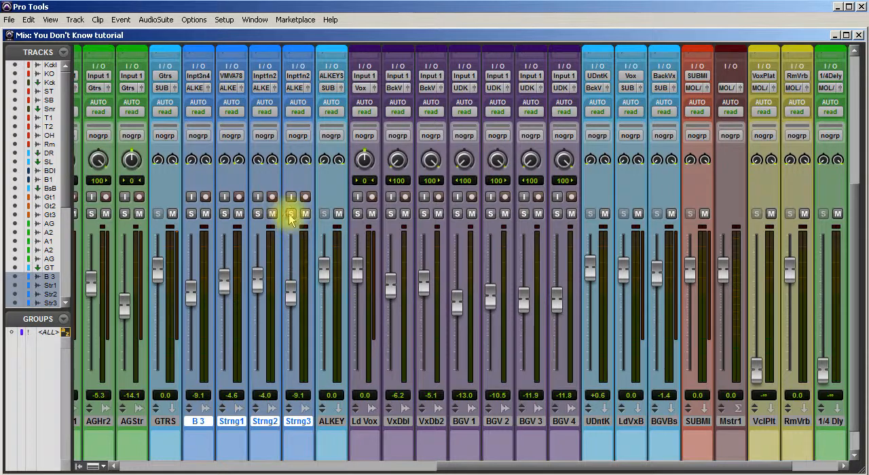
{"action": "left_click", "coordinate": [192, 214]}
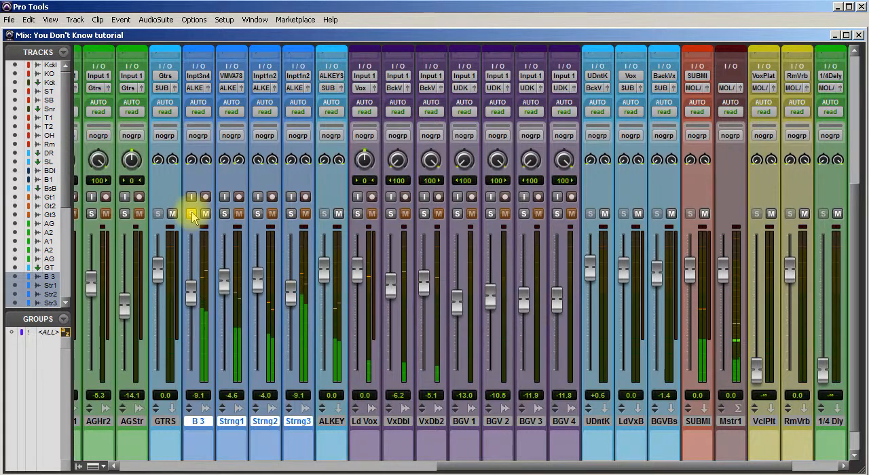
{"action": "left_click", "coordinate": [227, 213]}
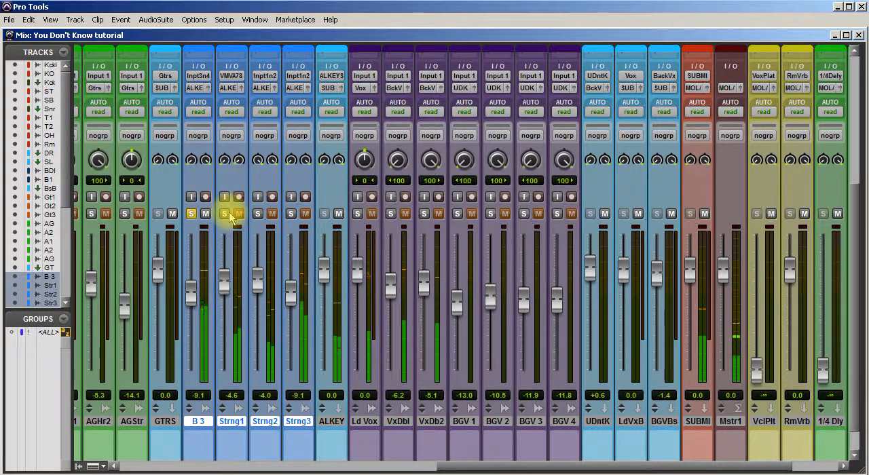
{"action": "left_click", "coordinate": [224, 213]}
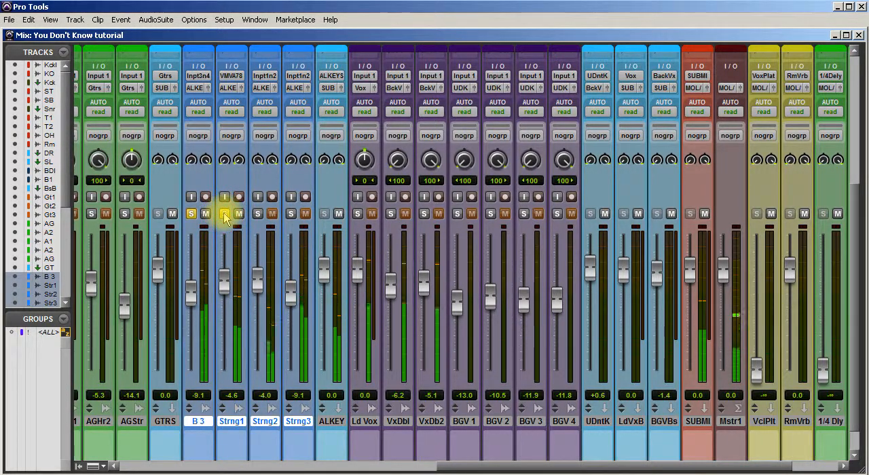
{"action": "left_click", "coordinate": [259, 214]}
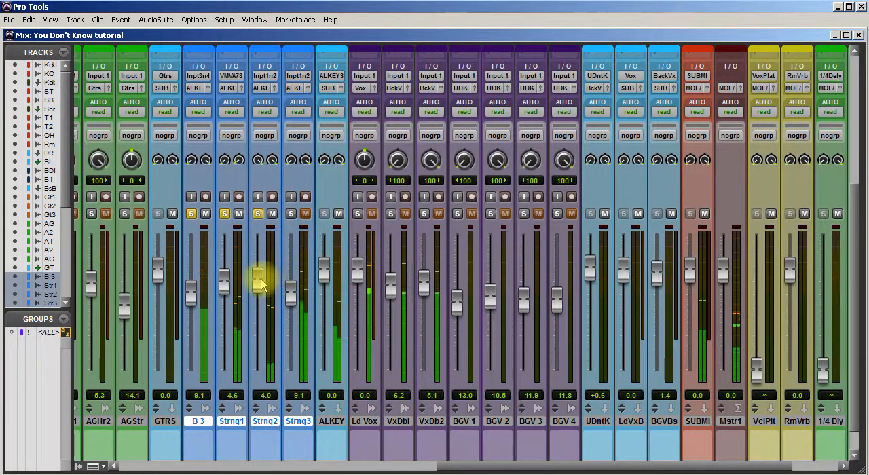
Set Strings 3 to -10.2 dB and Strings 2 to -2.7 dB, toggling their solos to compare the blend.
{"action": "left_click", "coordinate": [291, 215]}
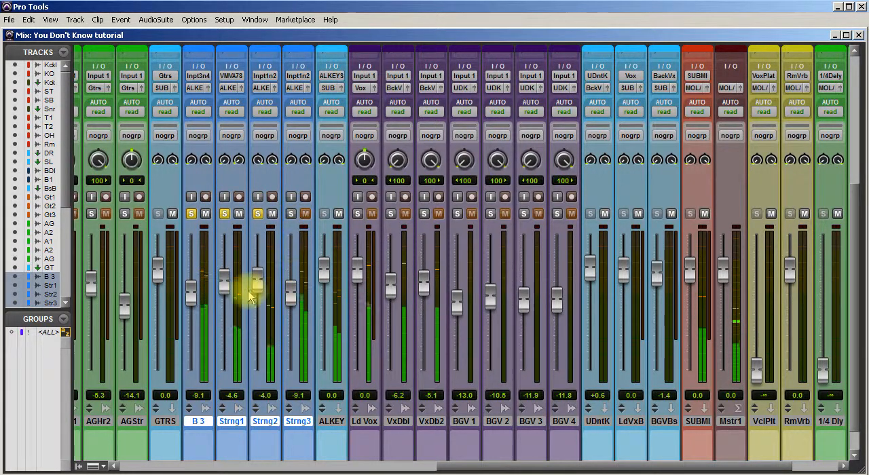
{"action": "left_click", "coordinate": [291, 214]}
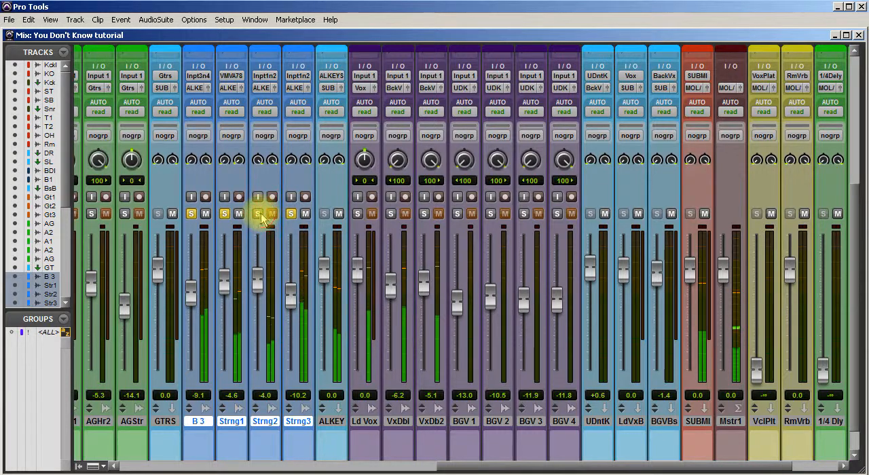
{"action": "mouse_move", "coordinate": [261, 278]}
{"action": "left_mouse_down"}
{"action": "mouse_move", "coordinate": [259, 256]}
{"action": "mouse_move", "coordinate": [262, 284]}
{"action": "left_mouse_up"}
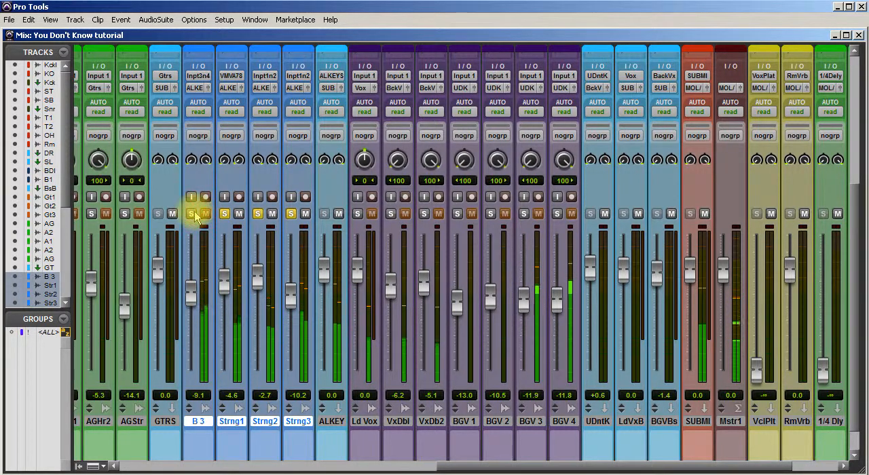
{"action": "left_click", "coordinate": [258, 214]}
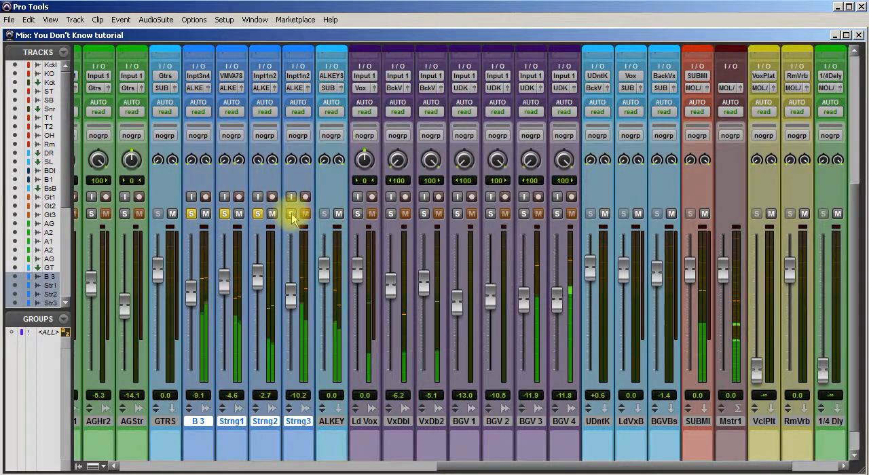
{"action": "left_click", "coordinate": [291, 213]}
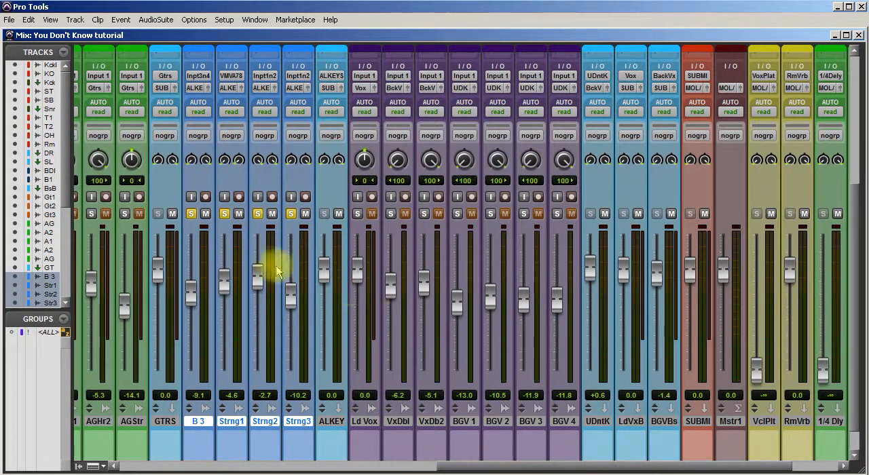
Unsolo the B 3 and all three strings tracks to hear them in the full mix.
{"action": "scroll", "coordinate": [401, 329], "scroll_direction": "up", "scroll_amount": 3}
{"action": "scroll", "coordinate": [401, 325], "scroll_direction": "up", "scroll_amount": 3}
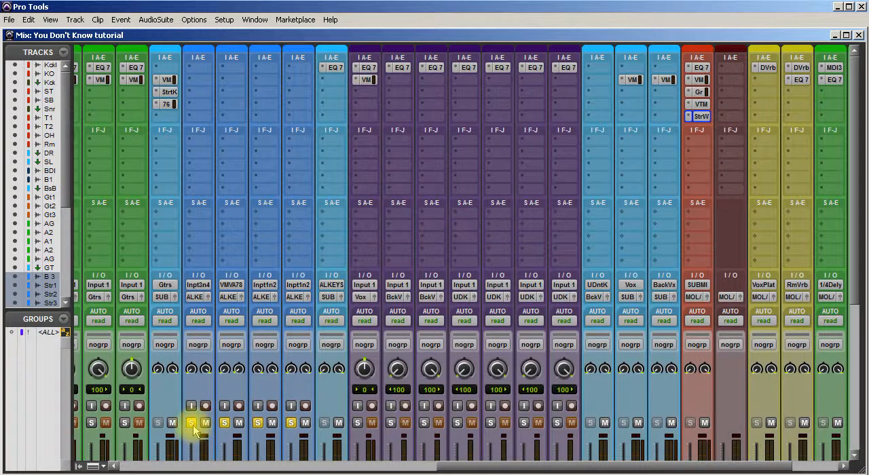
{"action": "left_click_drag", "start_coordinate": [192, 426], "coordinate": [299, 427]}
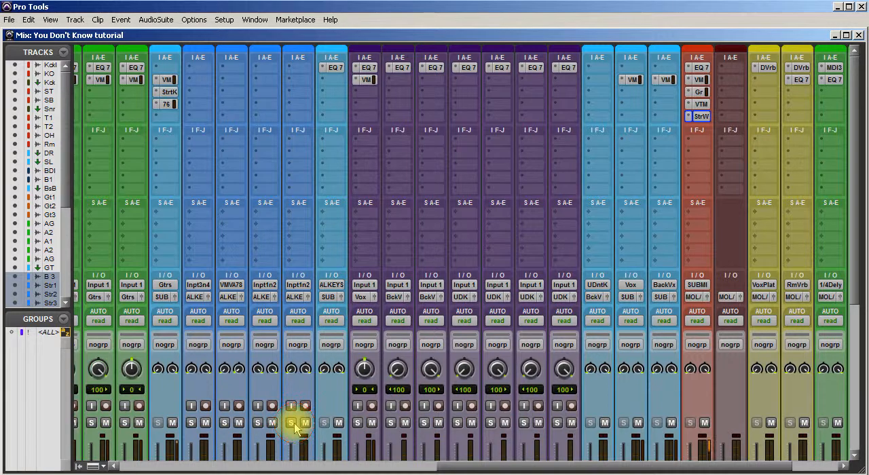
{"action": "scroll", "coordinate": [293, 421], "scroll_direction": "down", "scroll_amount": 3}
{"action": "scroll", "coordinate": [293, 421], "scroll_direction": "down", "scroll_amount": 1}
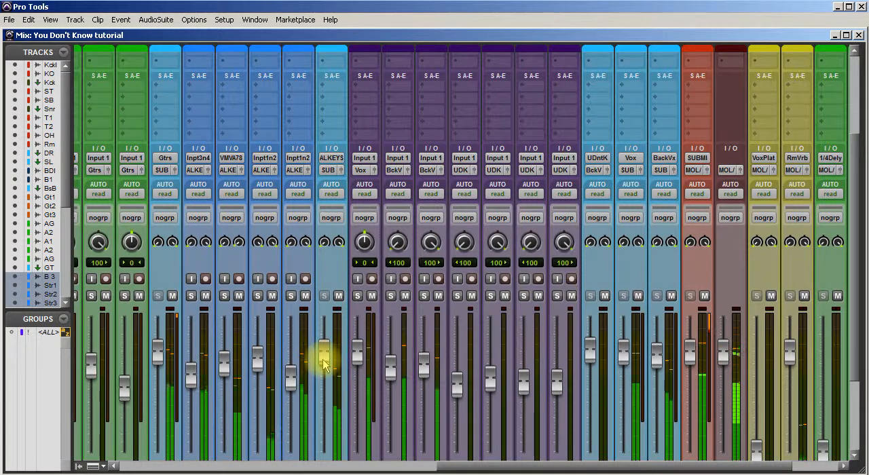
{"action": "scroll", "coordinate": [395, 332], "scroll_direction": "up", "scroll_amount": 2}
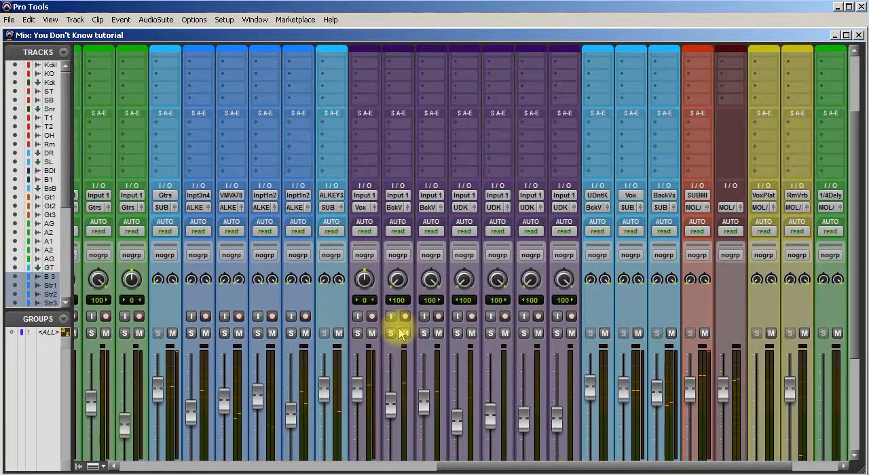
In the edit window, locate the start of the B 3 clip near bar 67 and play from there.
{"action": "key", "text": "ctrl+equal"}
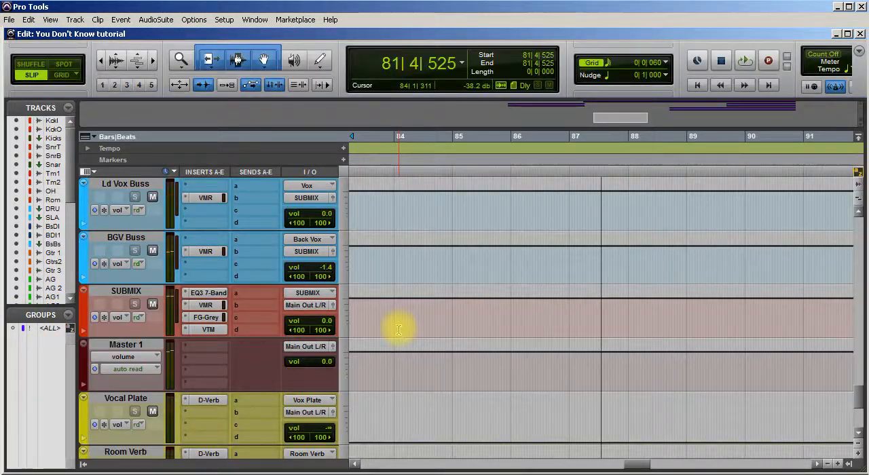
{"action": "scroll", "coordinate": [712, 409], "scroll_direction": "up", "scroll_amount": 15}
{"action": "scroll", "coordinate": [713, 410], "scroll_direction": "down", "scroll_amount": 3}
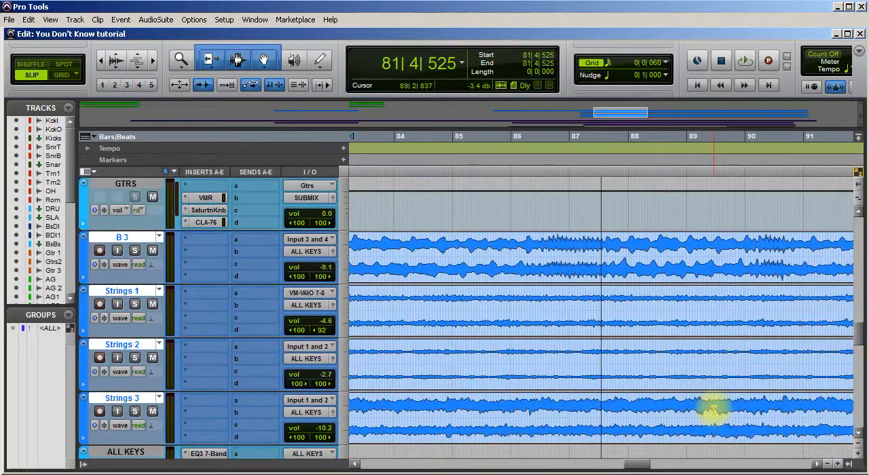
{"action": "left_click_drag", "start_coordinate": [650, 465], "coordinate": [591, 452]}
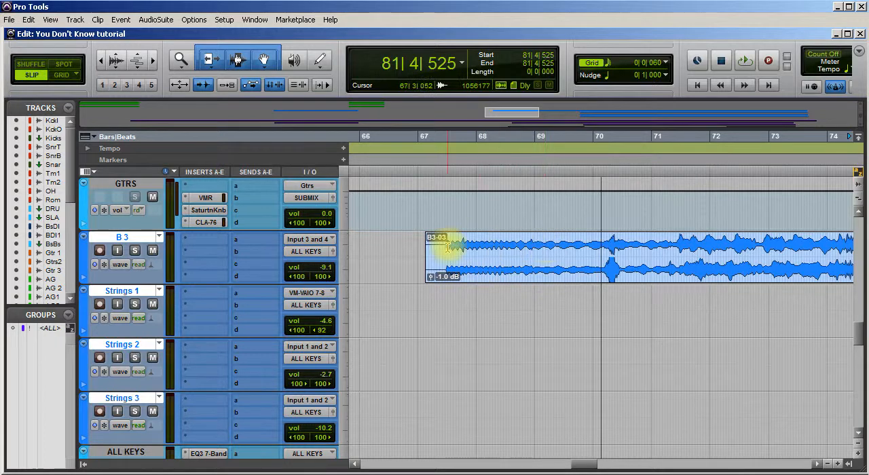
{"action": "key", "text": "space"}
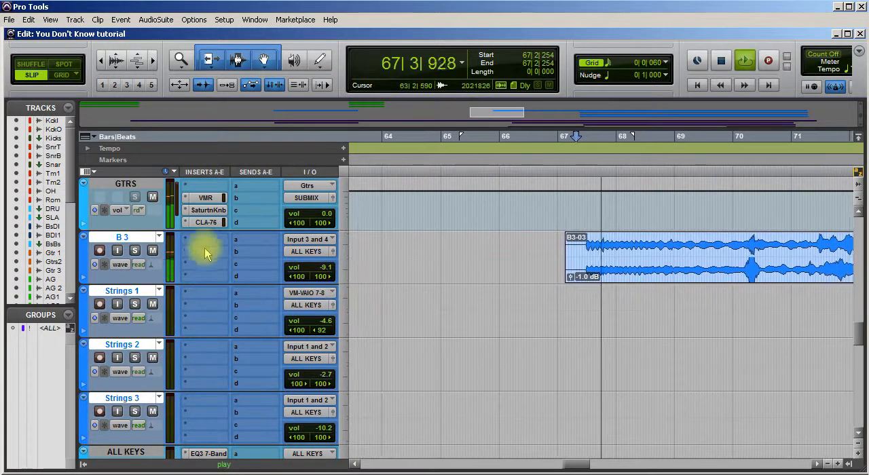
Check the B 3 in solo, set its volume to -9.7 dB against the full mix, and stop playback.
{"action": "left_click", "coordinate": [134, 251]}
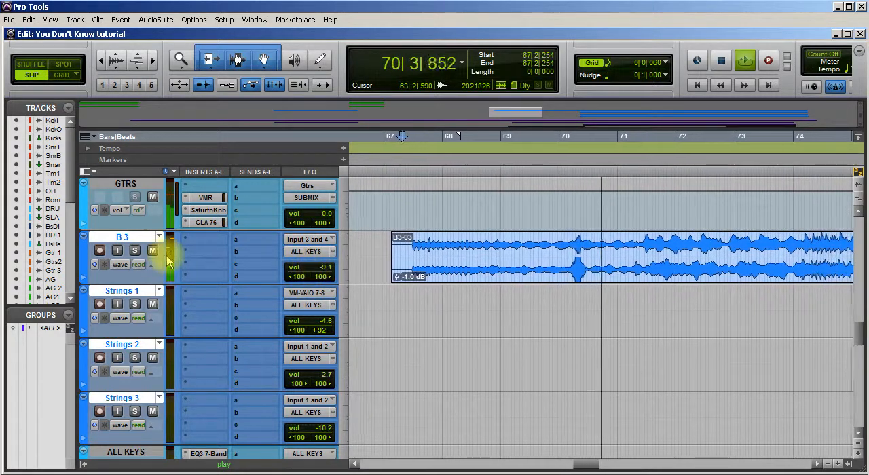
{"action": "left_click", "coordinate": [136, 251]}
{"action": "left_click", "coordinate": [304, 267]}
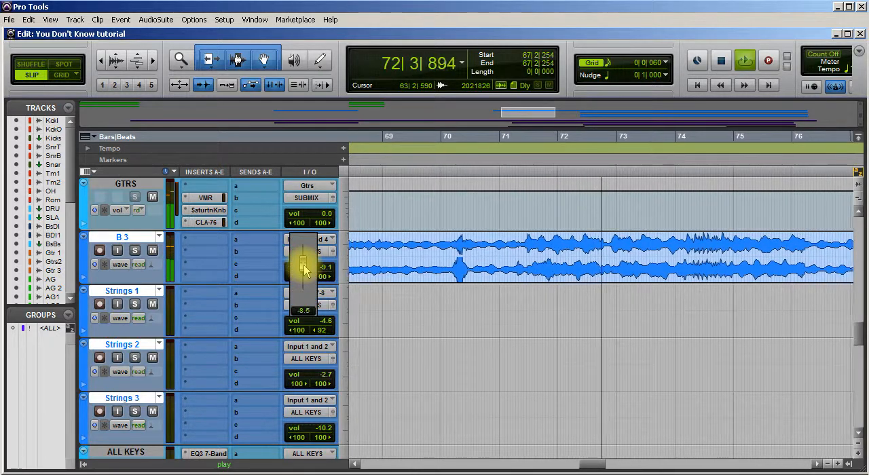
{"action": "left_click_drag", "start_coordinate": [303, 261], "coordinate": [305, 261]}
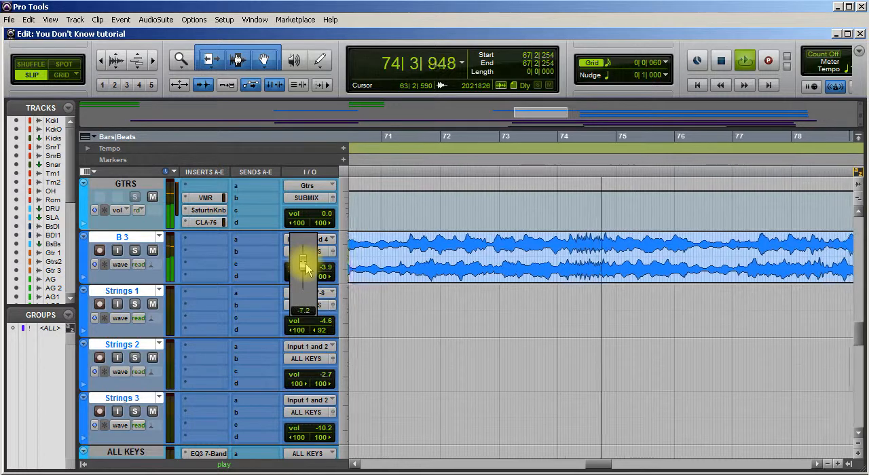
{"action": "left_click_drag", "start_coordinate": [305, 269], "coordinate": [301, 269]}
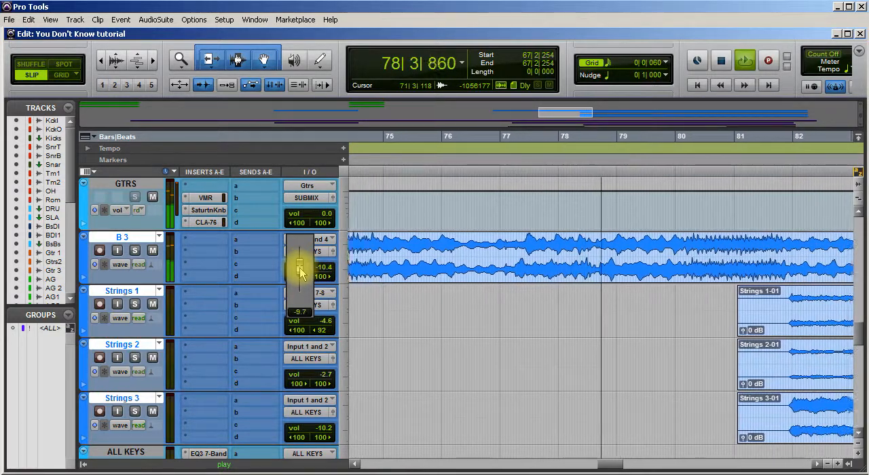
{"action": "left_click_drag", "start_coordinate": [300, 272], "coordinate": [300, 271]}
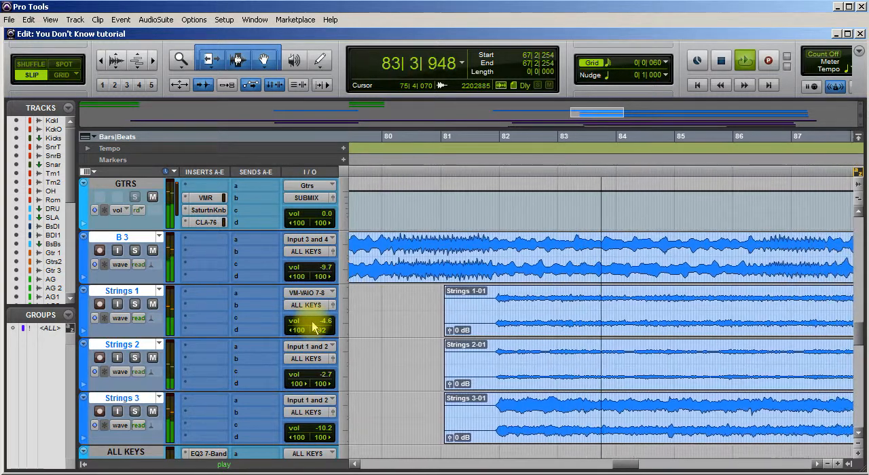
{"action": "key", "text": "space"}
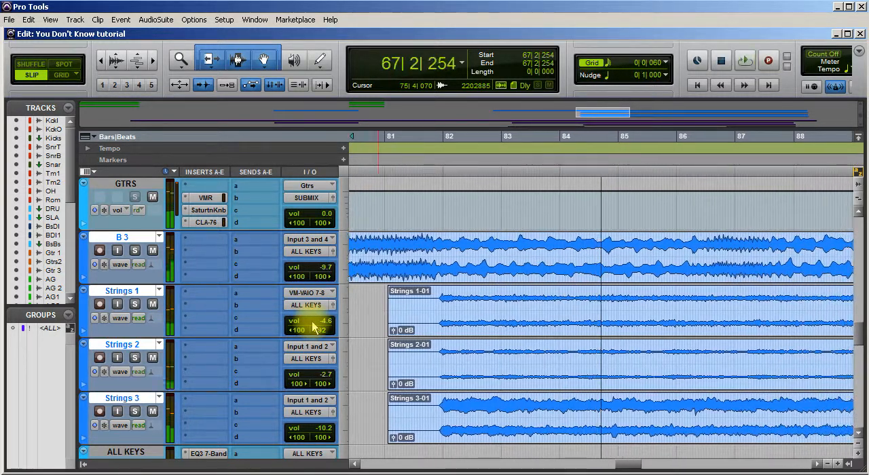
Set the volumes of the Strings 1 and Strings 2 tracks to 0.0 dB.
{"action": "scroll", "coordinate": [448, 346], "scroll_direction": "down", "scroll_amount": 1}
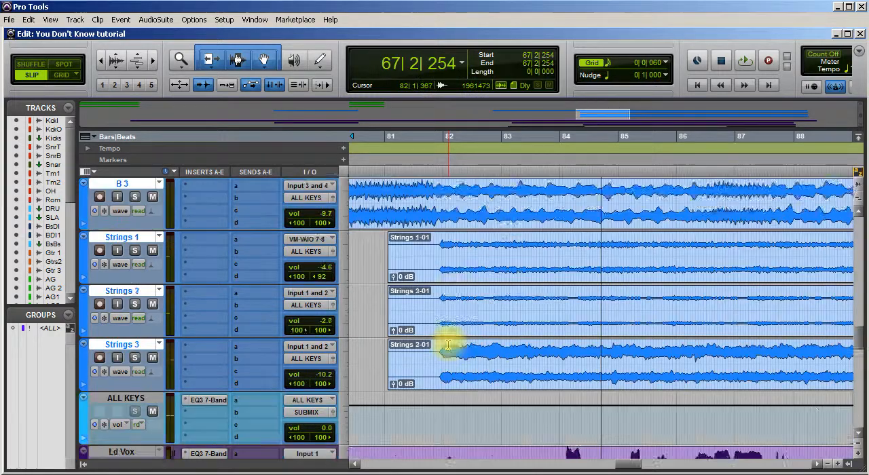
{"action": "scroll", "coordinate": [448, 346], "scroll_direction": "down", "scroll_amount": 2}
{"action": "scroll", "coordinate": [448, 346], "scroll_direction": "up", "scroll_amount": 1}
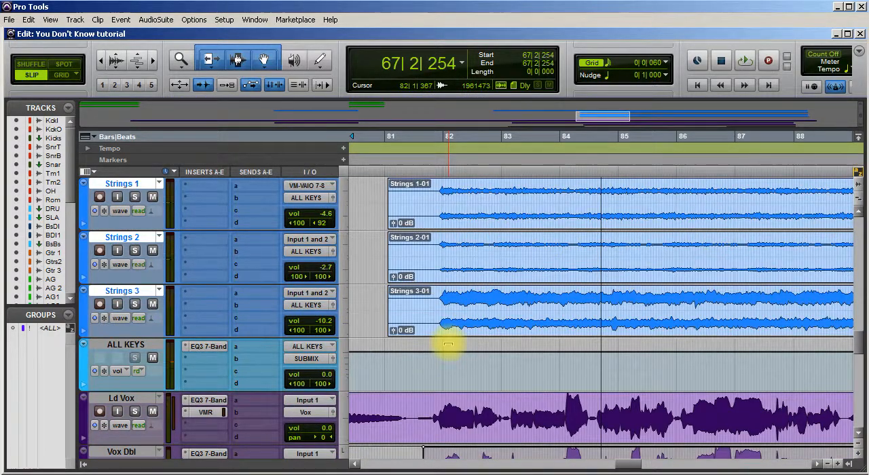
{"action": "scroll", "coordinate": [448, 345], "scroll_direction": "up", "scroll_amount": 3}
{"action": "scroll", "coordinate": [448, 345], "scroll_direction": "down", "scroll_amount": 2}
{"action": "scroll", "coordinate": [448, 345], "scroll_direction": "up", "scroll_amount": 1}
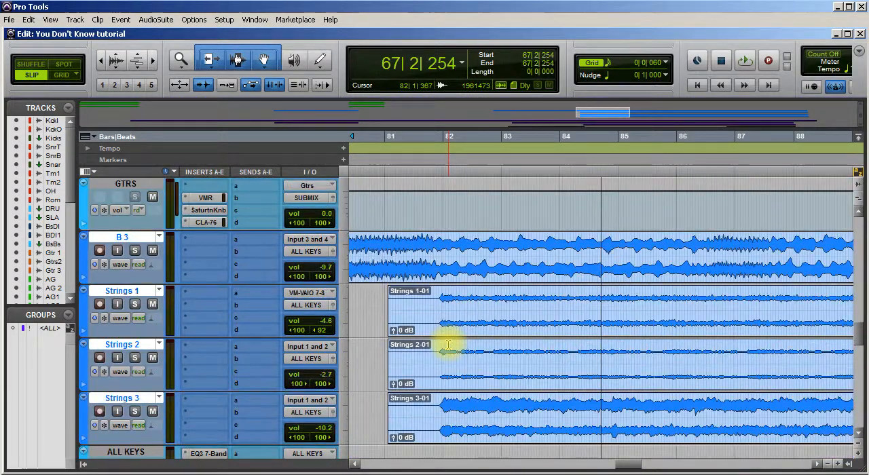
{"action": "left_click", "coordinate": [310, 324]}
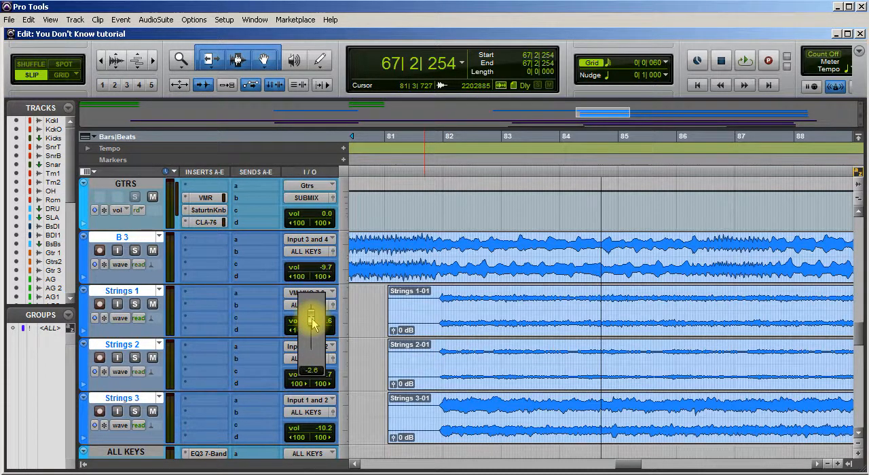
{"action": "left_click_drag", "start_coordinate": [314, 324], "coordinate": [314, 324]}
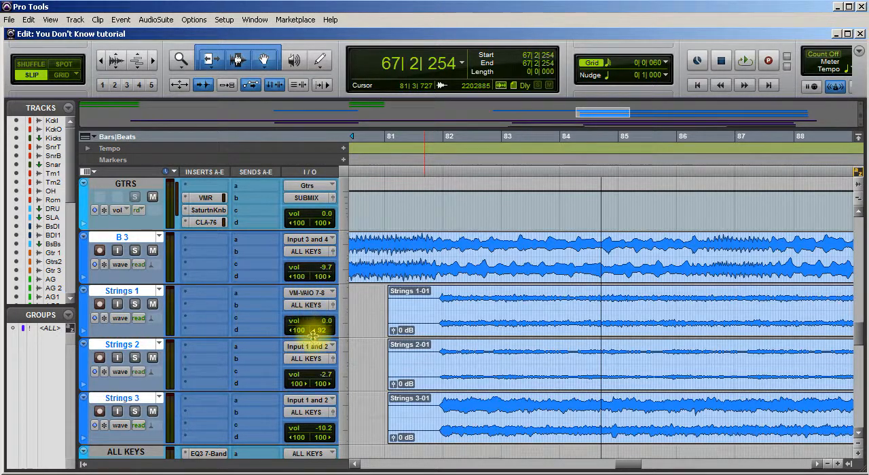
Play from just before bar 82 and bypass the Stereo Width plug-in on the SUBMIX channel in the mix window.
{"action": "left_click", "coordinate": [438, 245]}
{"action": "key", "text": "space"}
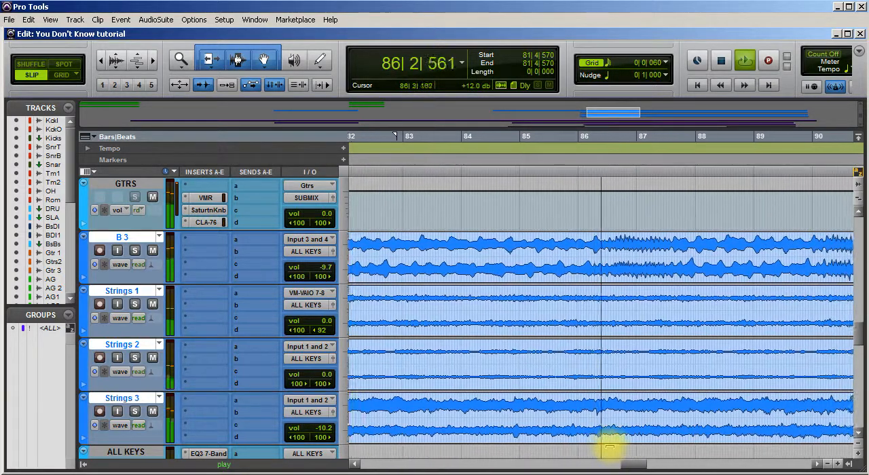
{"action": "key", "text": "ctrl+equal"}
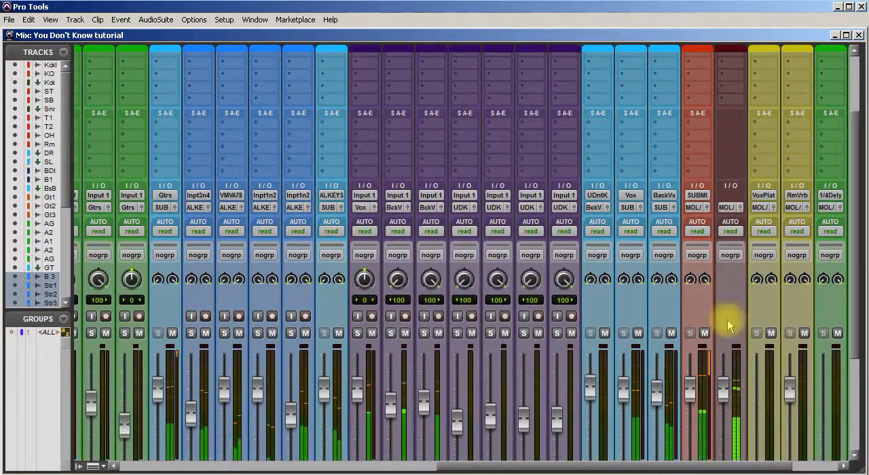
{"action": "scroll", "coordinate": [678, 330], "scroll_direction": "up", "scroll_amount": 2}
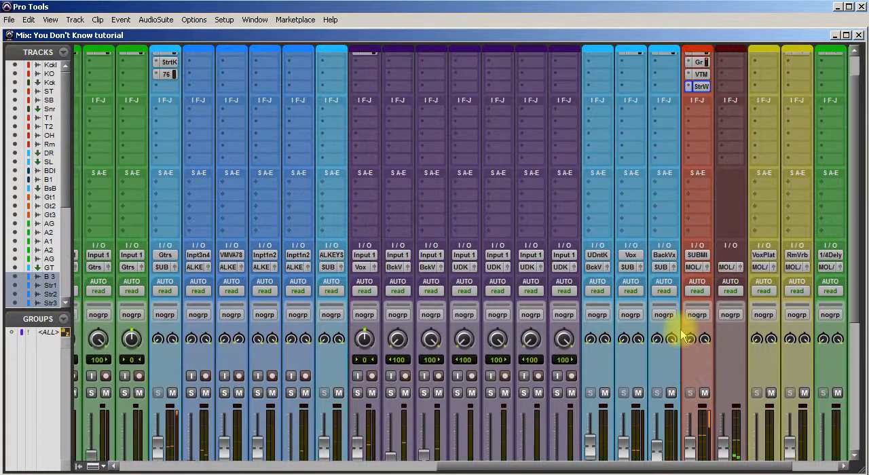
{"action": "left_click", "coordinate": [705, 88], "text": "ctrl"}
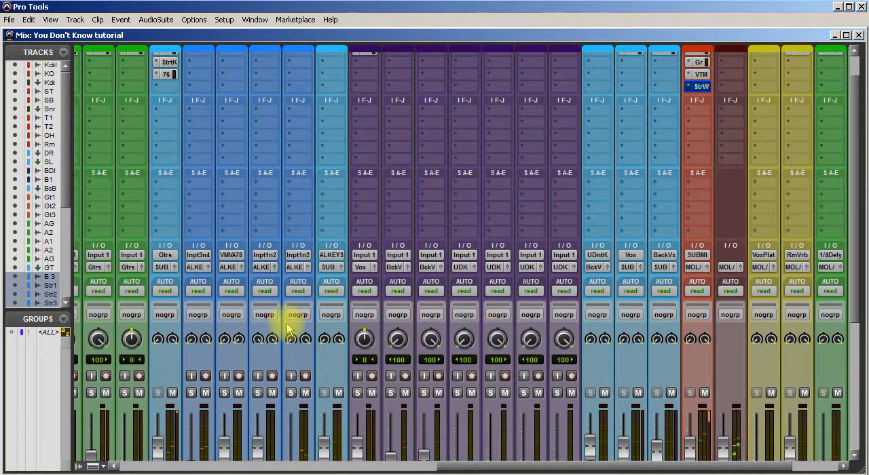
In the mix window, set the volumes of Strings 2 to +0.9 dB, Strings 1 to +0.7 dB and Strings 3 to -3.0 dB.
{"action": "left_click_drag", "start_coordinate": [490, 466], "coordinate": [353, 404]}
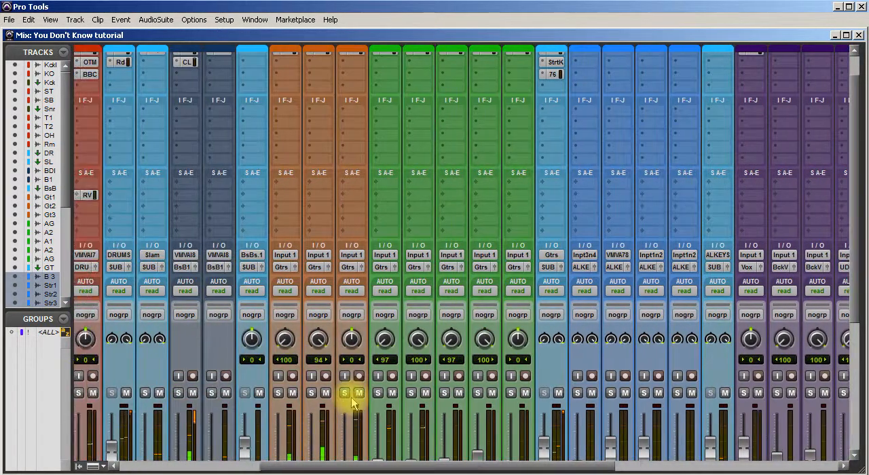
{"action": "scroll", "coordinate": [353, 404], "scroll_direction": "down", "scroll_amount": 5}
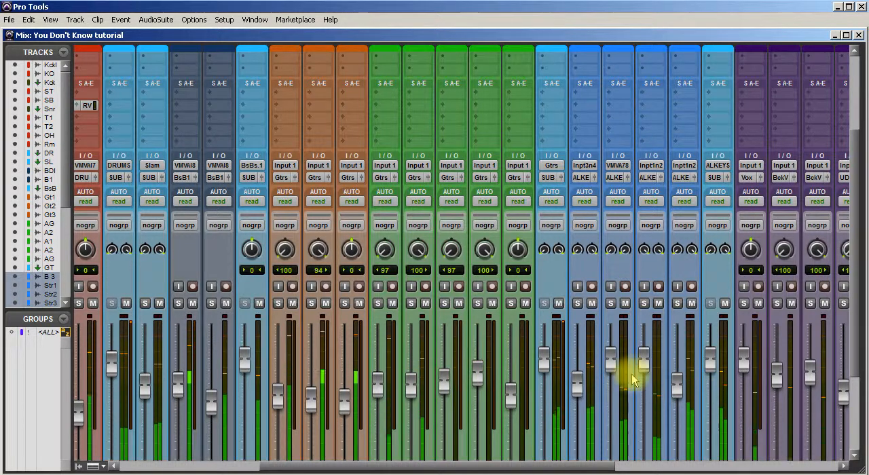
{"action": "left_click_drag", "start_coordinate": [642, 360], "coordinate": [647, 351]}
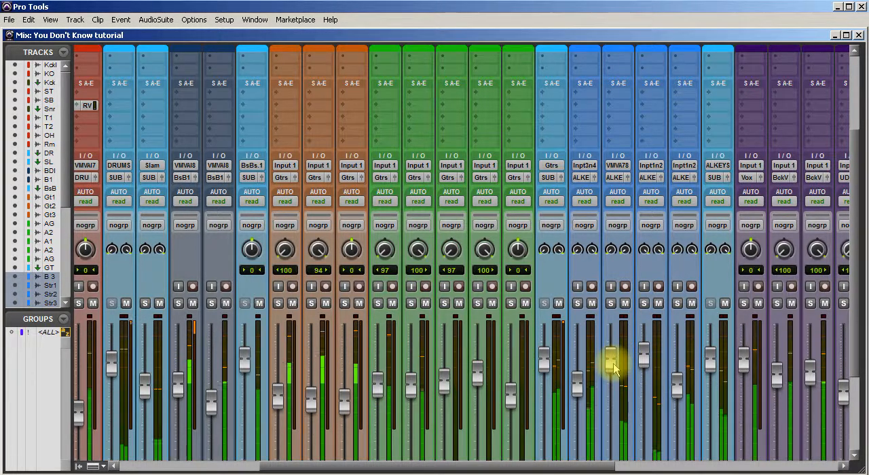
{"action": "mouse_move", "coordinate": [613, 365]}
{"action": "left_mouse_down"}
{"action": "mouse_move", "coordinate": [614, 335]}
{"action": "mouse_move", "coordinate": [620, 363]}
{"action": "left_mouse_up"}
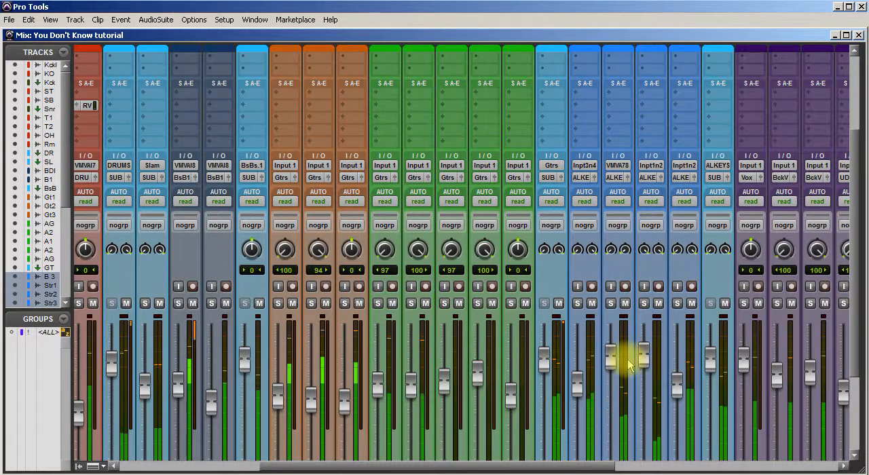
{"action": "left_click", "coordinate": [611, 362]}
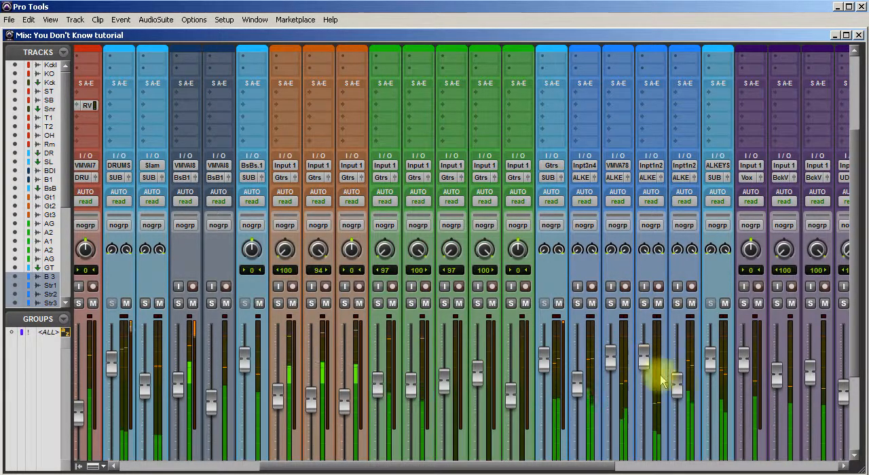
{"action": "left_click_drag", "start_coordinate": [674, 386], "coordinate": [684, 370]}
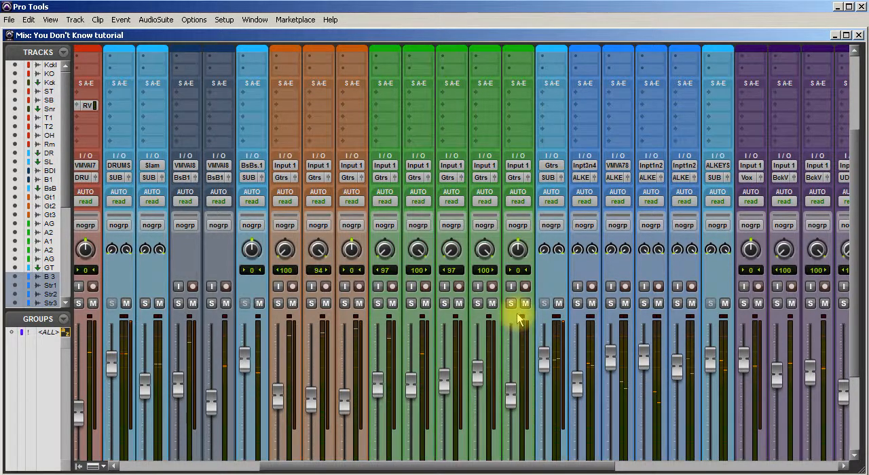
In the edit window, play from the middle of bar 78, before the strings enter, and check the B 3 in solo.
{"action": "key", "text": "ctrl+equal"}
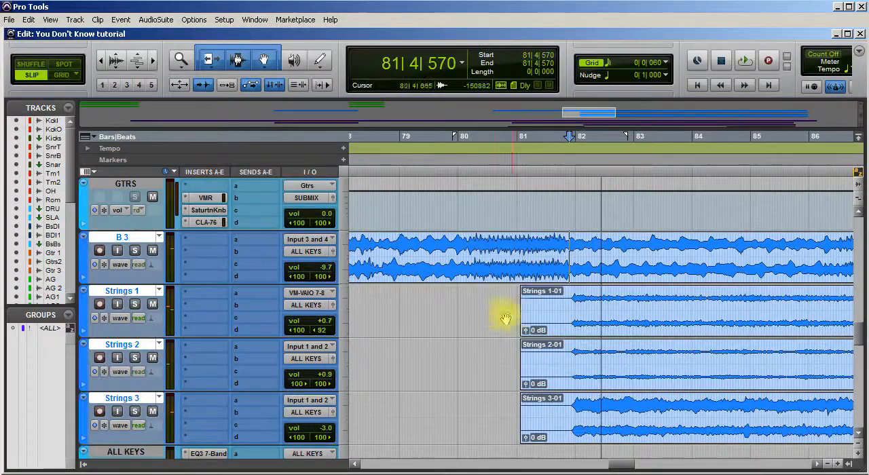
{"action": "left_click_drag", "start_coordinate": [620, 466], "coordinate": [611, 466]}
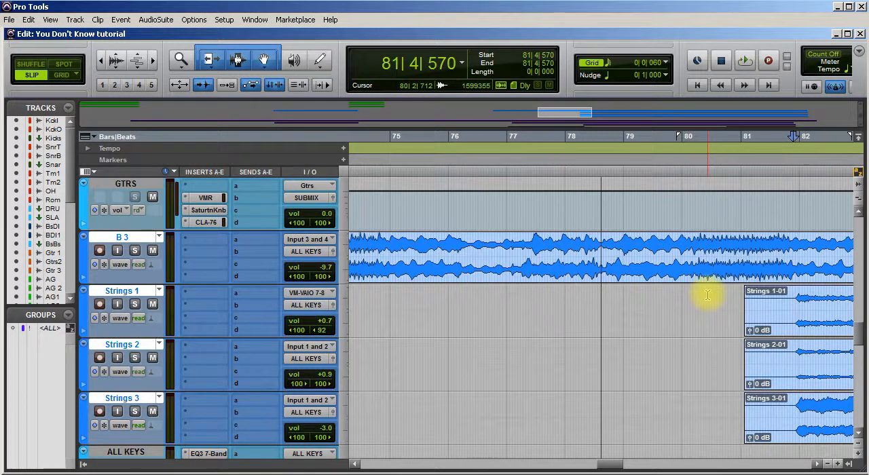
{"action": "left_click", "coordinate": [597, 297]}
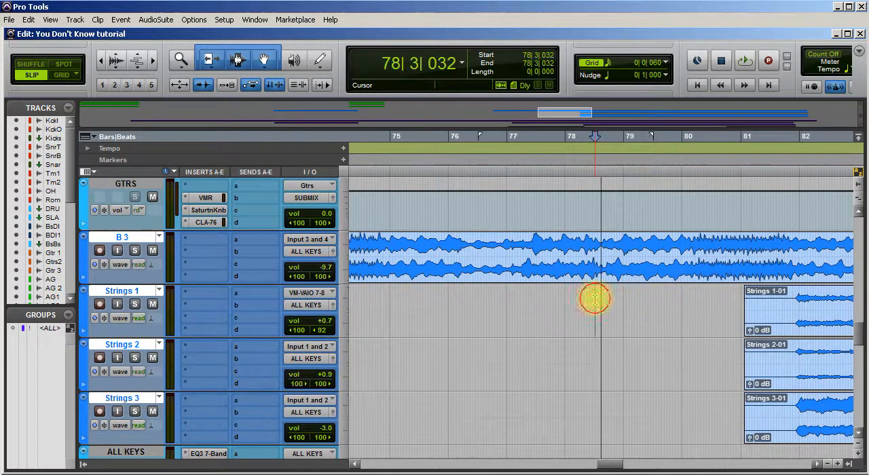
{"action": "key", "text": "space"}
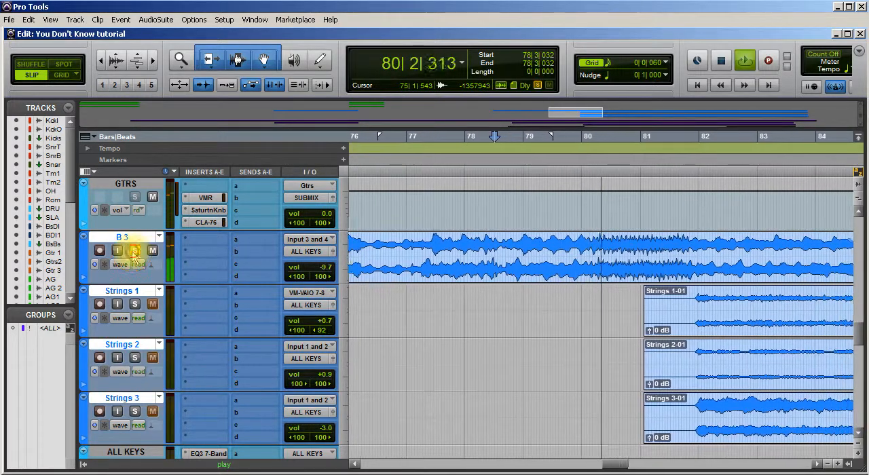
{"action": "left_click", "coordinate": [322, 269]}
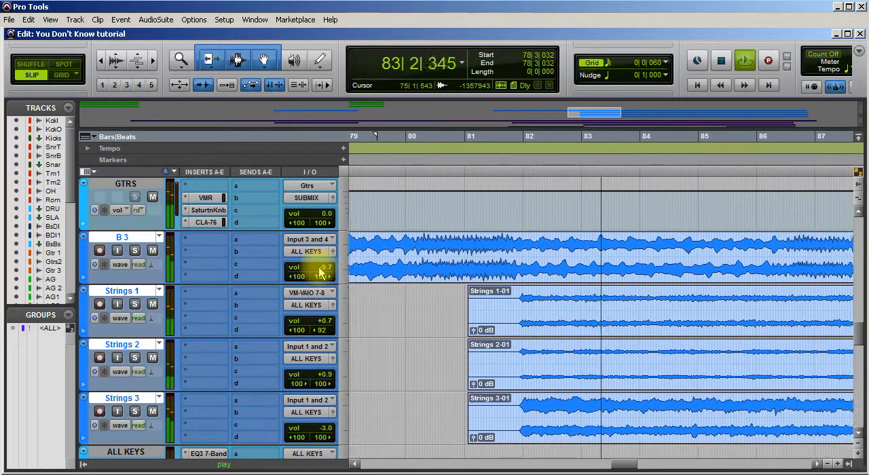
Set the volume of Strings 2 to 0.0 dB and Strings 1 to -0.7 dB, and check Strings 3 in solo.
{"action": "left_click", "coordinate": [317, 377]}
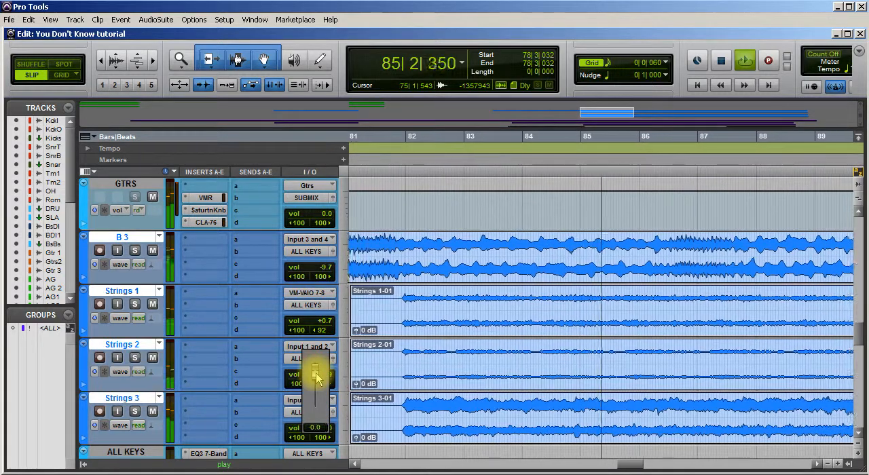
{"action": "left_click_drag", "start_coordinate": [315, 373], "coordinate": [315, 361]}
{"action": "left_click_drag", "start_coordinate": [313, 320], "coordinate": [312, 321]}
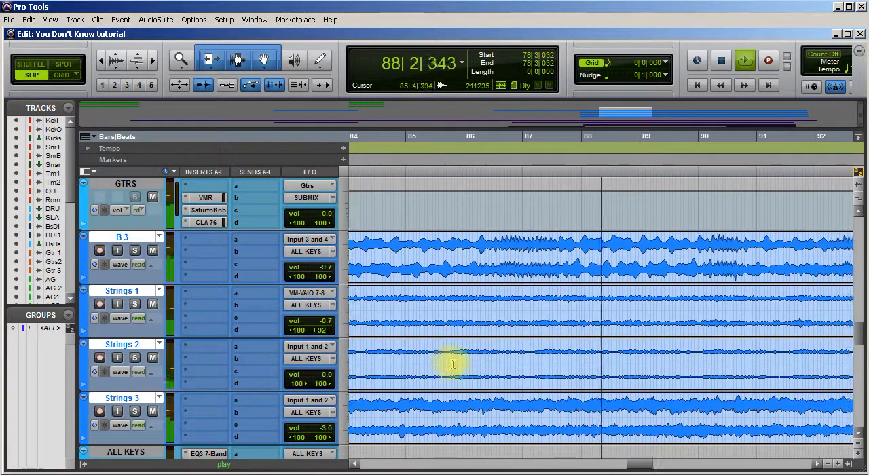
{"action": "left_click", "coordinate": [136, 412]}
{"action": "left_click", "coordinate": [137, 412]}
{"action": "left_click_drag", "start_coordinate": [322, 428], "coordinate": [325, 429]}
Replay the passage from bar 78, set the volume of Strings 2 to -0.7 dB, and stop playback.
{"action": "key", "text": "space"}
{"action": "key", "text": "space"}
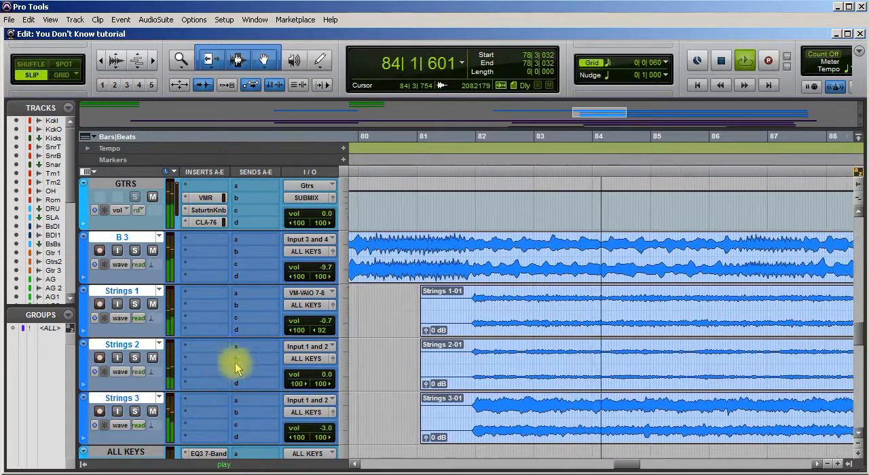
{"action": "mouse_move", "coordinate": [305, 379]}
{"action": "left_mouse_down"}
{"action": "mouse_move", "coordinate": [305, 367]}
{"action": "mouse_move", "coordinate": [302, 391]}
{"action": "mouse_move", "coordinate": [304, 381]}
{"action": "left_mouse_up"}
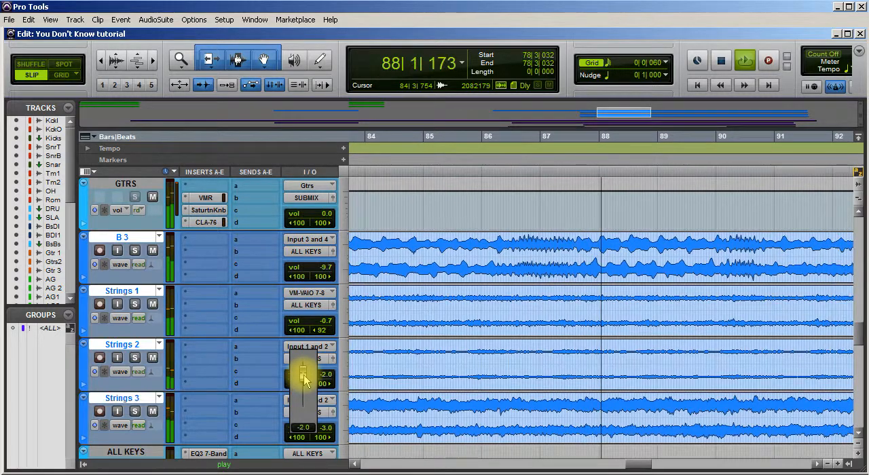
{"action": "left_click_drag", "start_coordinate": [304, 380], "coordinate": [305, 378]}
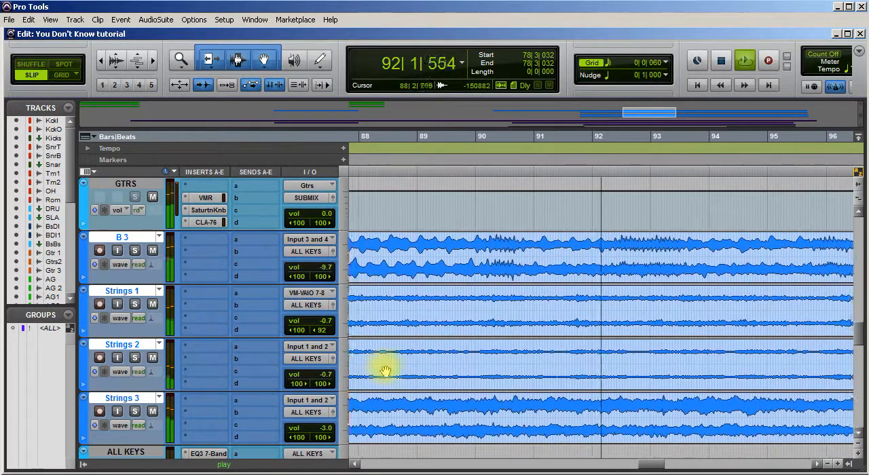
{"action": "key", "text": "space"}
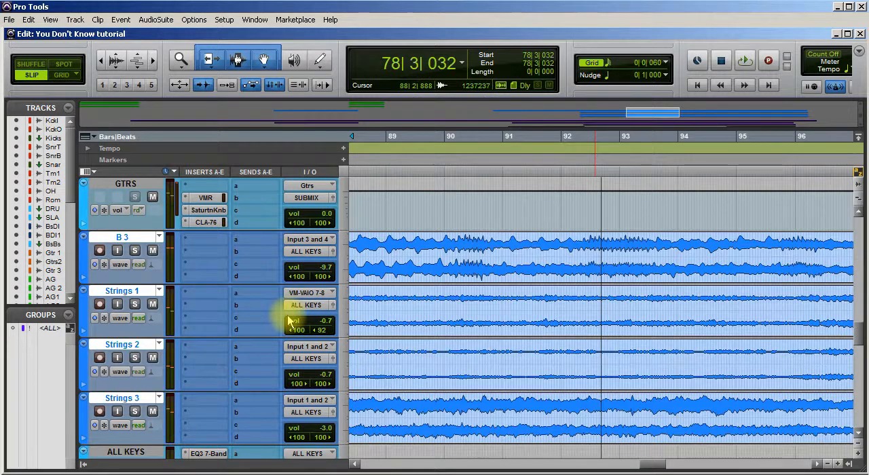
Insert the stereo Dyn3 Compressor/Limiter after the EQ on the ALL KEYS track and move its window clear of the track controls.
{"action": "scroll", "coordinate": [288, 322], "scroll_direction": "down", "scroll_amount": 3}
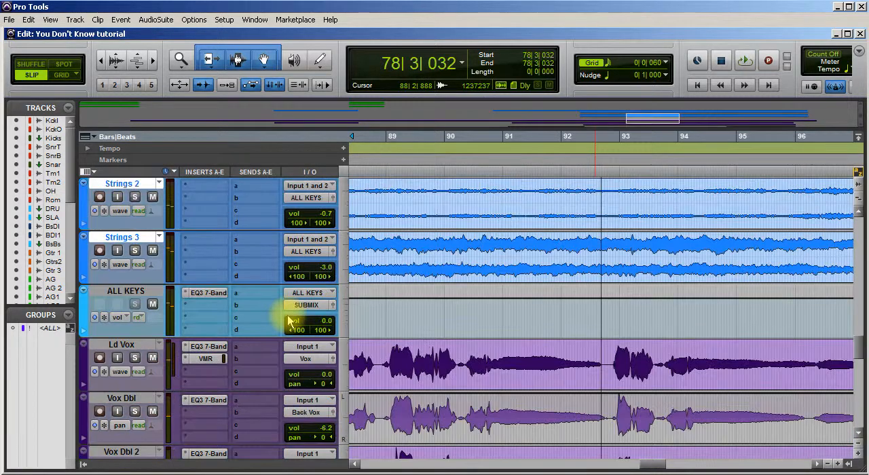
{"action": "left_click", "coordinate": [202, 305]}
{"action": "mouse_move", "coordinate": [256, 325]}
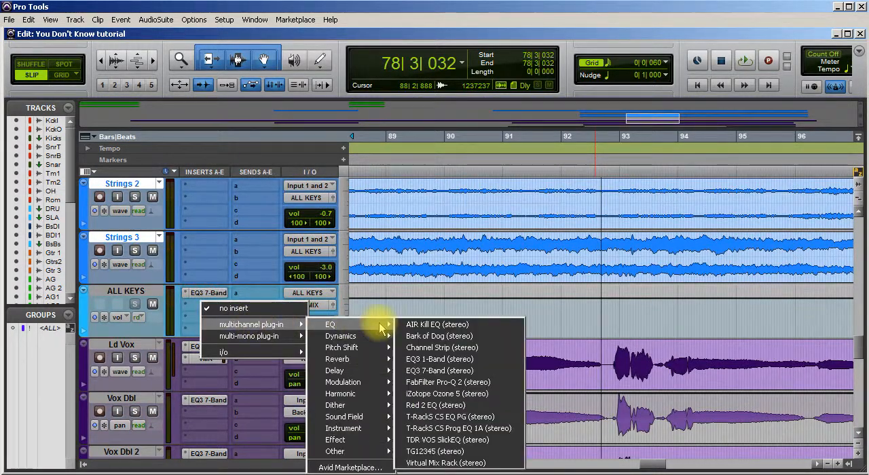
{"action": "mouse_move", "coordinate": [382, 337]}
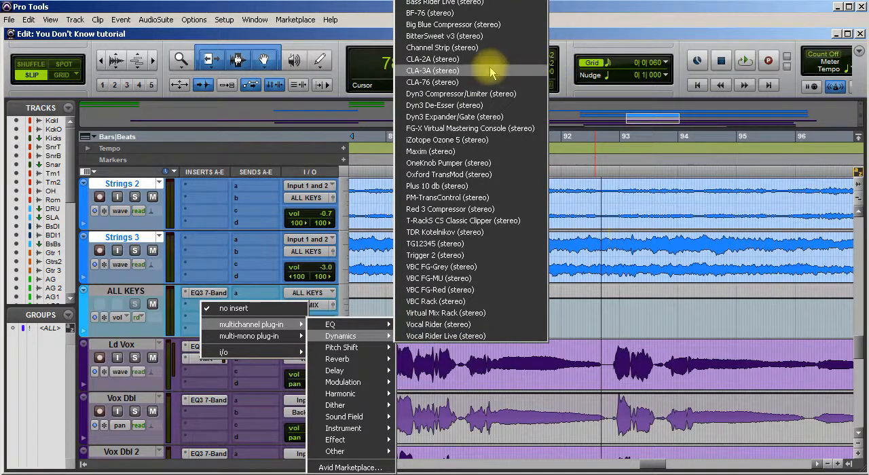
{"action": "left_click", "coordinate": [451, 93]}
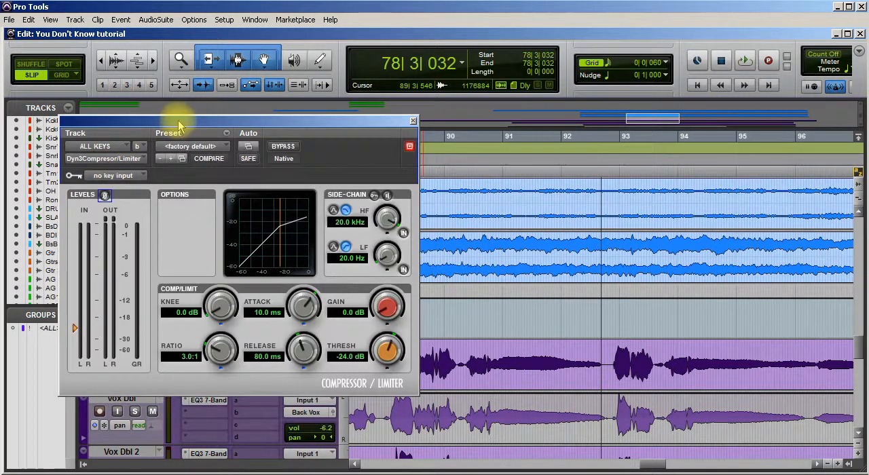
{"action": "left_click_drag", "start_coordinate": [407, 130], "coordinate": [455, 114]}
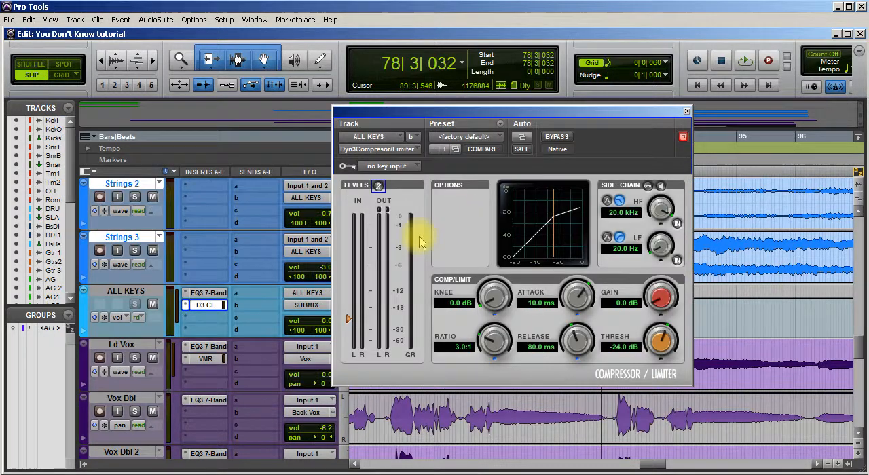
Set the ALL KEYS compressor's attack to 3.5 ms, release to 64.4 ms and ratio to 4.0:1, and start playback.
{"action": "left_click_drag", "start_coordinate": [579, 311], "coordinate": [575, 339]}
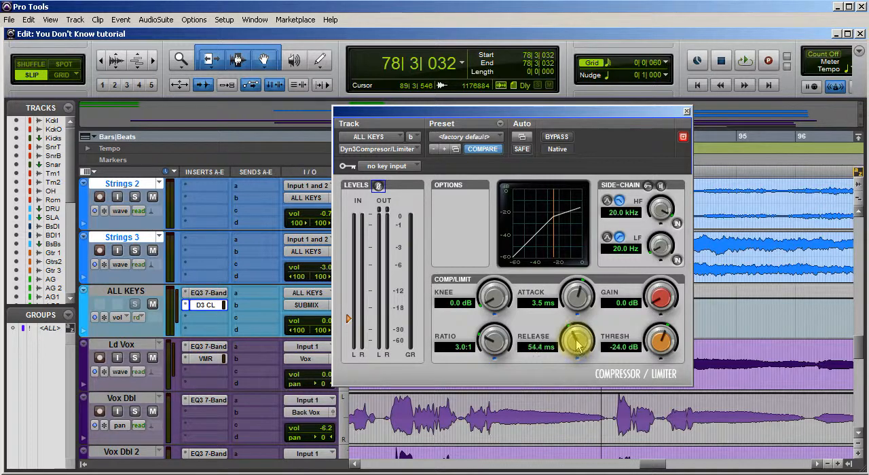
{"action": "mouse_move", "coordinate": [494, 343]}
{"action": "left_mouse_down"}
{"action": "mouse_move", "coordinate": [506, 339]}
{"action": "mouse_move", "coordinate": [486, 332]}
{"action": "mouse_move", "coordinate": [494, 337]}
{"action": "left_mouse_up"}
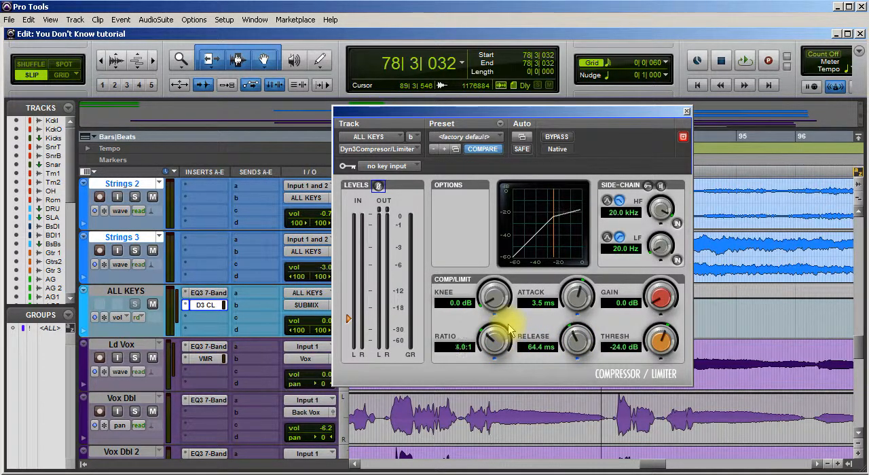
{"action": "key", "text": "space"}
During playback, set the ALL KEYS compressor's threshold to -23.1 dB and gain to 1.2 dB.
{"action": "left_click_drag", "start_coordinate": [660, 351], "coordinate": [657, 368]}
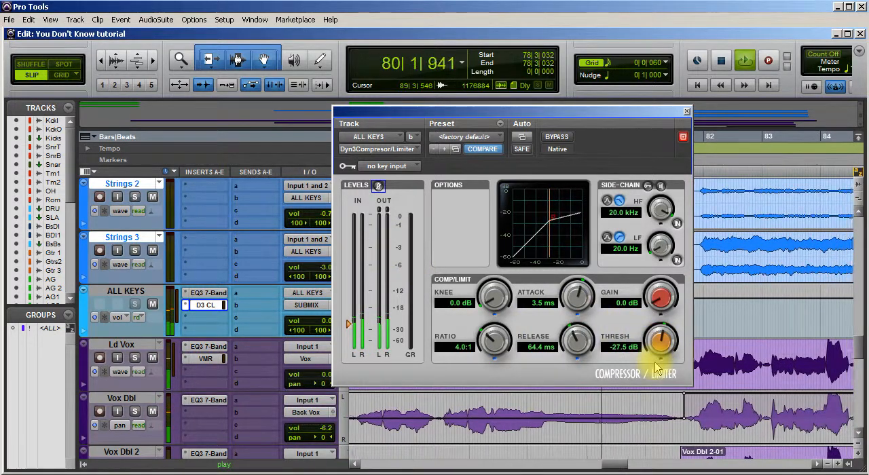
{"action": "left_click_drag", "start_coordinate": [659, 348], "coordinate": [639, 405]}
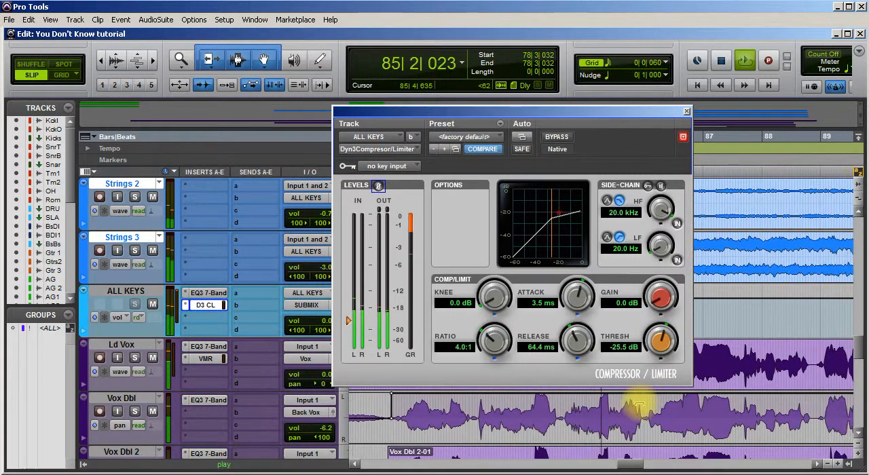
{"action": "left_click_drag", "start_coordinate": [639, 400], "coordinate": [642, 395]}
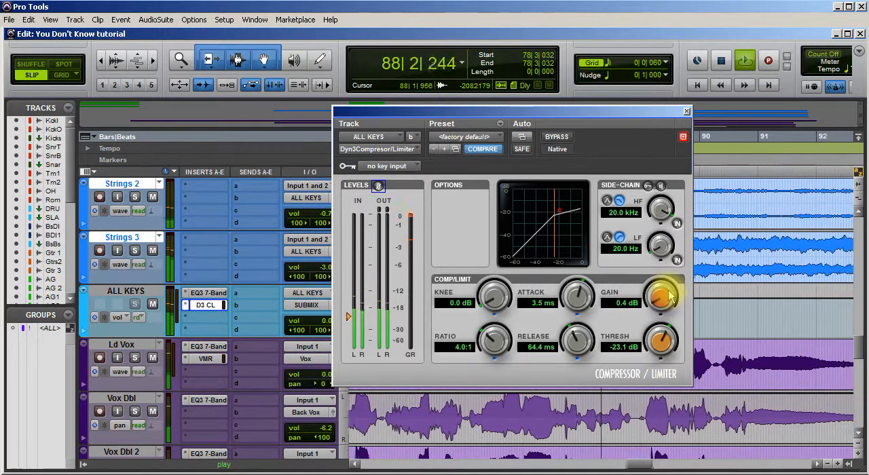
{"action": "left_click_drag", "start_coordinate": [670, 295], "coordinate": [672, 291]}
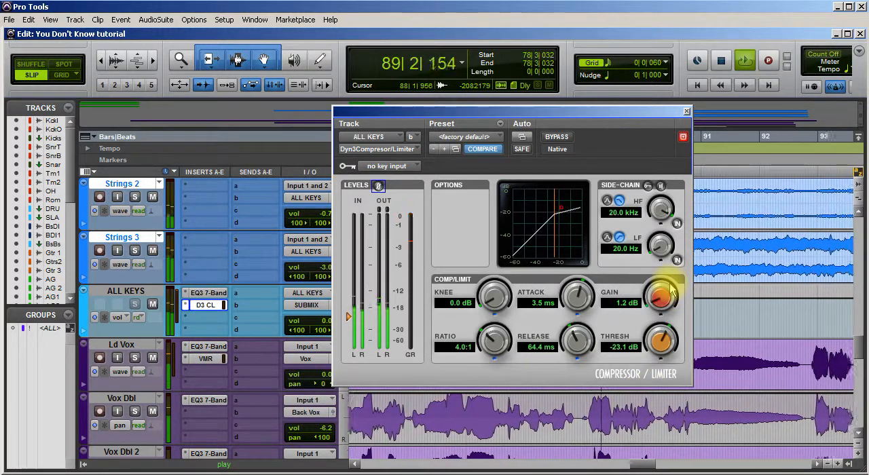
Compare the ALL KEYS sound with the compressor bypassed and active, and close the plug-in window with it active.
{"action": "left_click", "coordinate": [558, 138]}
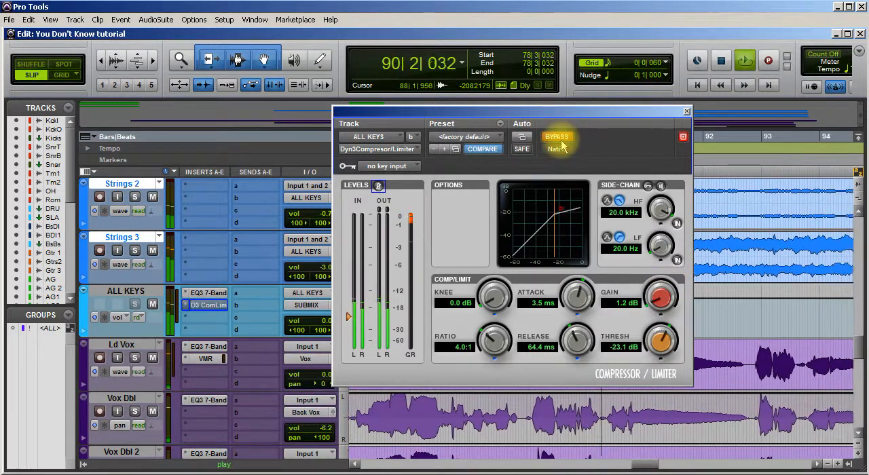
{"action": "left_click", "coordinate": [559, 139]}
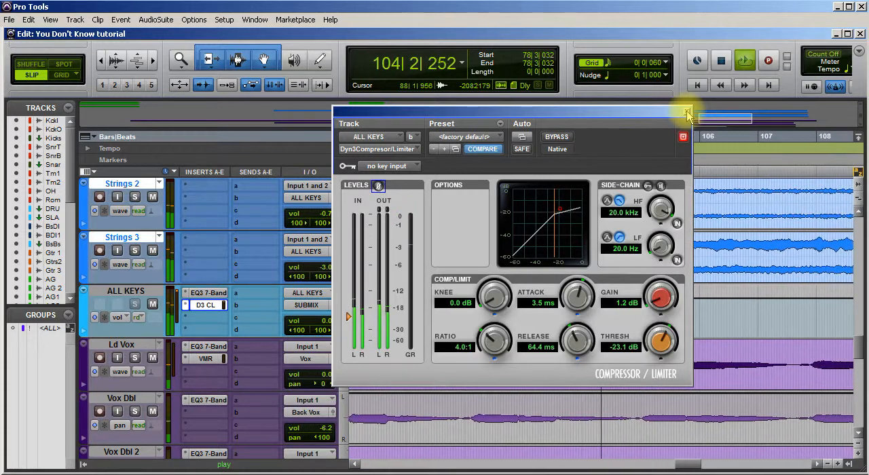
{"action": "left_click", "coordinate": [686, 112]}
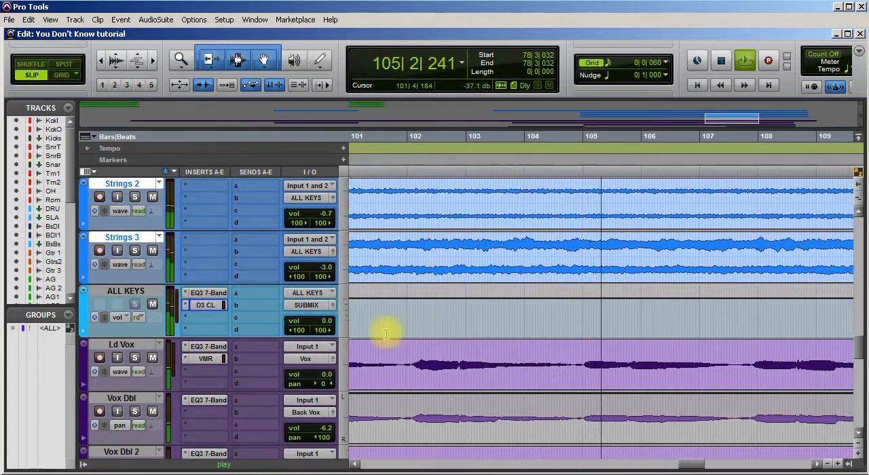
With Strings 1 soloed, insert a stereo EQ3 7-Band on it and cut the low-mid band by 2.7 dB at 248.8 Hz.
{"action": "scroll", "coordinate": [203, 319], "scroll_direction": "up", "scroll_amount": 5}
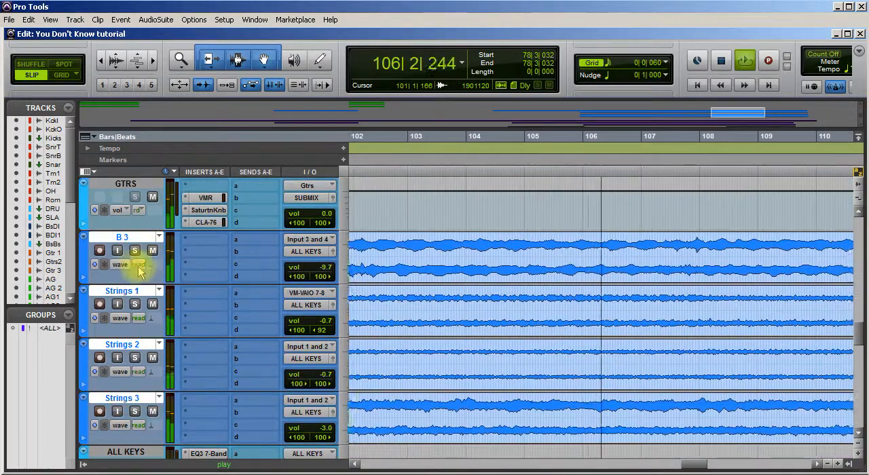
{"action": "left_click", "coordinate": [205, 294]}
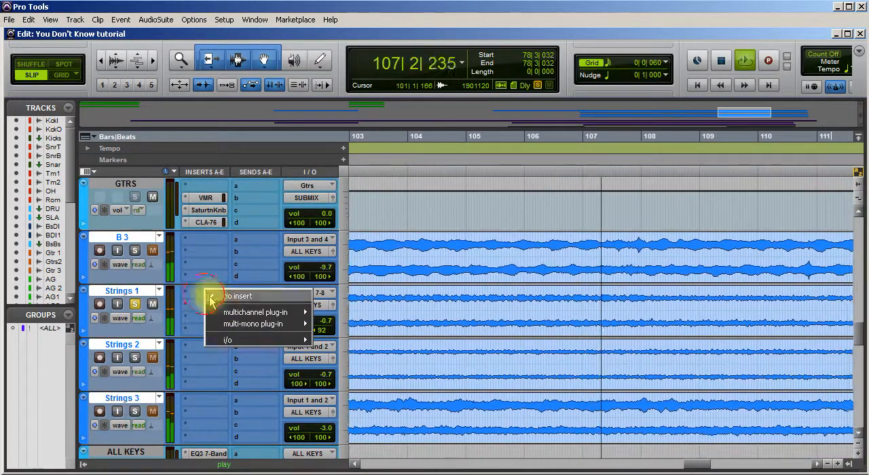
{"action": "mouse_move", "coordinate": [236, 314]}
{"action": "mouse_move", "coordinate": [334, 310]}
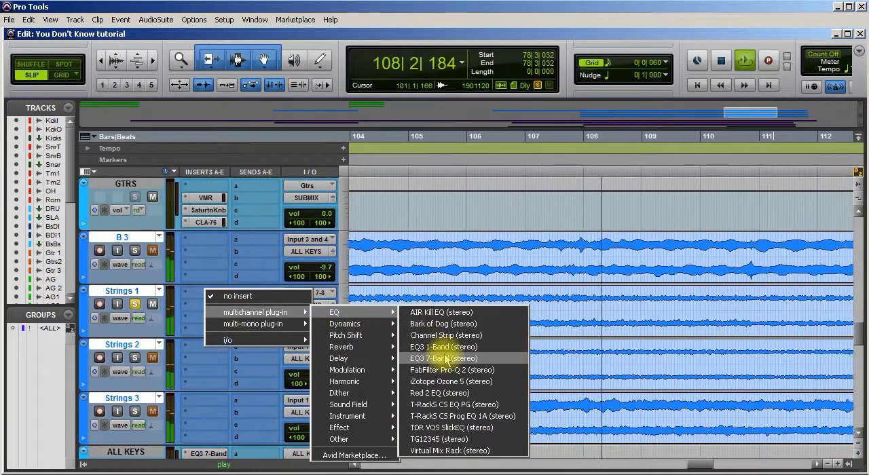
{"action": "left_click", "coordinate": [508, 359]}
{"action": "left_click_drag", "start_coordinate": [621, 236], "coordinate": [628, 214]}
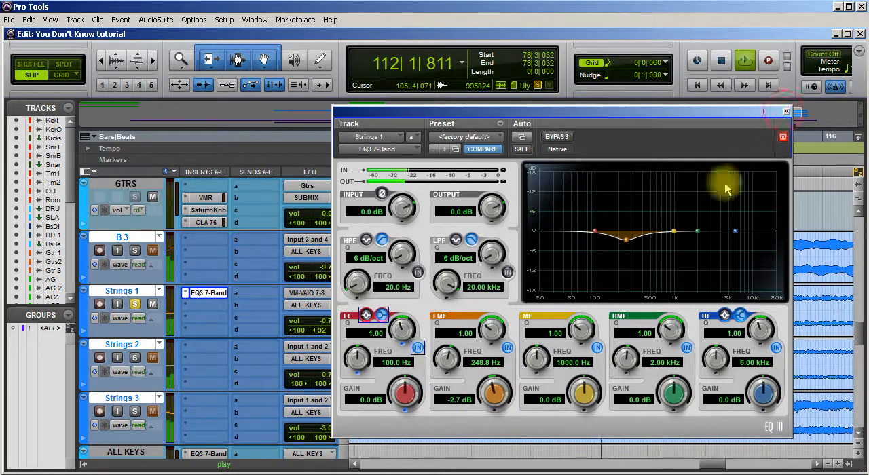
Close the Strings 1 EQ, solo Strings 2 instead of Strings 1, and insert a stereo EQ3 7-Band on Strings 2.
{"action": "left_click", "coordinate": [786, 111]}
{"action": "left_click", "coordinate": [134, 357]}
{"action": "left_click", "coordinate": [134, 303]}
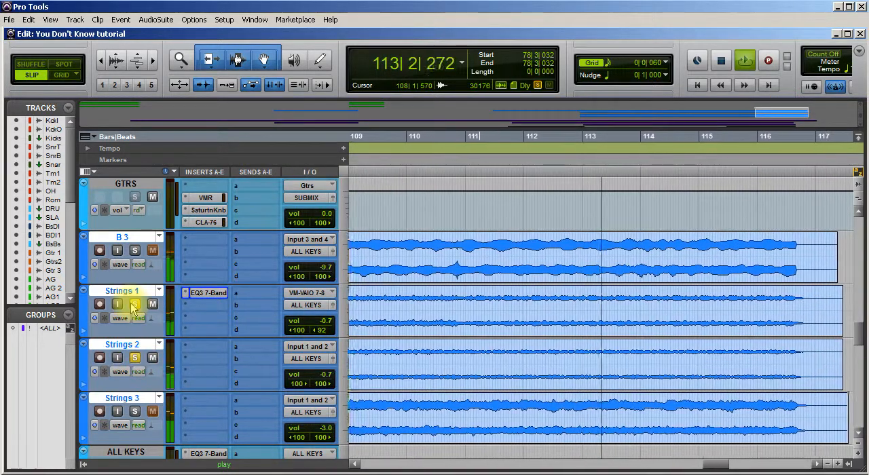
{"action": "left_click", "coordinate": [200, 348]}
{"action": "mouse_move", "coordinate": [261, 366]}
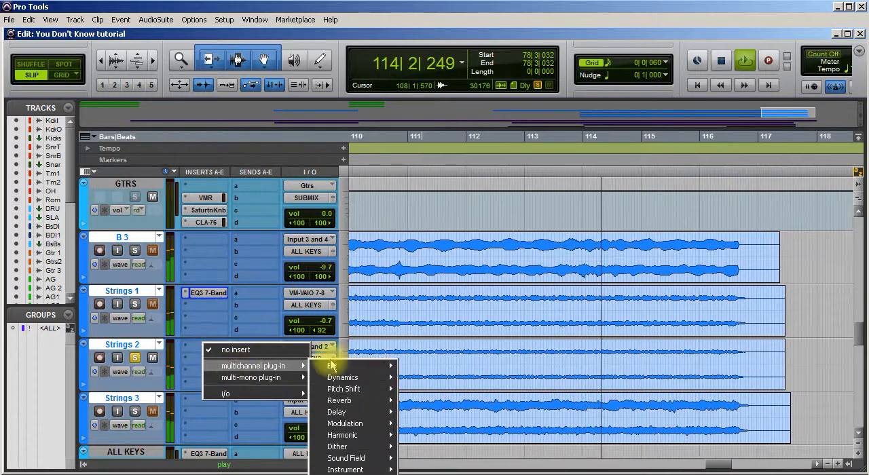
{"action": "mouse_move", "coordinate": [364, 371]}
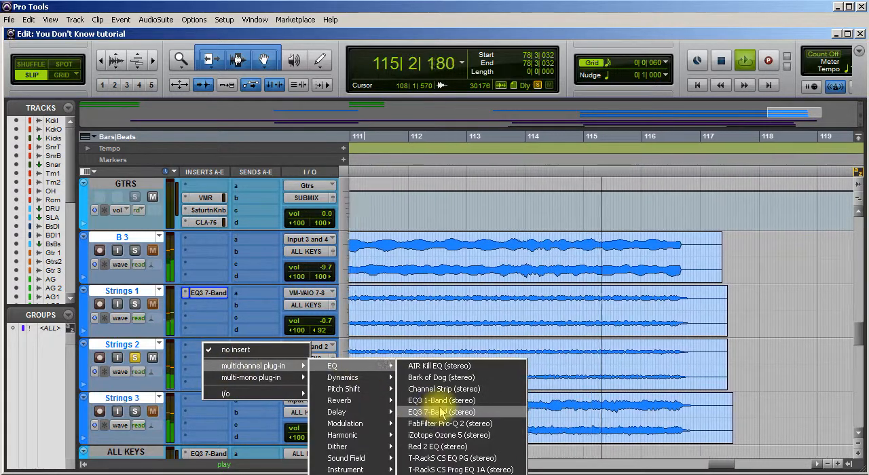
{"action": "left_click", "coordinate": [441, 412]}
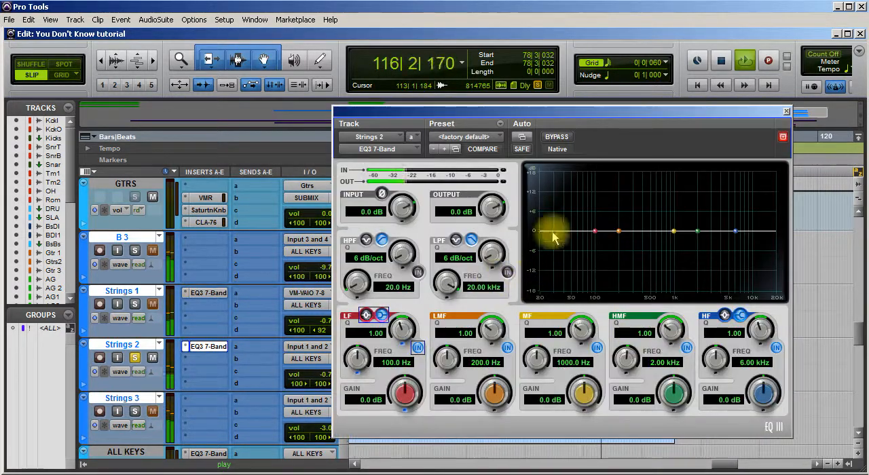
During playback, cut the Strings 2 low-mid band by 2.7 dB at 408.7 Hz and boost its high shelf 1.9 dB at 7.41 kHz.
{"action": "key", "text": "space"}
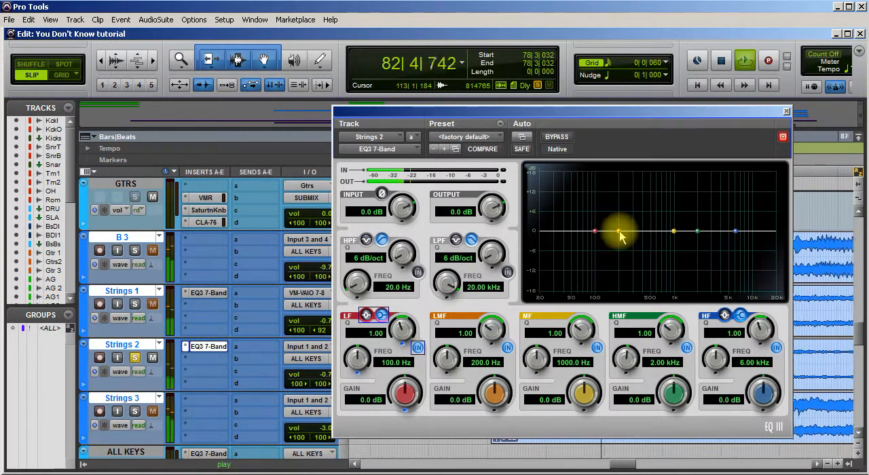
{"action": "left_click_drag", "start_coordinate": [620, 233], "coordinate": [642, 240]}
{"action": "mouse_move", "coordinate": [734, 231]}
{"action": "left_mouse_down"}
{"action": "mouse_move", "coordinate": [724, 209]}
{"action": "mouse_move", "coordinate": [714, 218]}
{"action": "mouse_move", "coordinate": [716, 226]}
{"action": "mouse_move", "coordinate": [758, 218]}
{"action": "mouse_move", "coordinate": [769, 206]}
{"action": "mouse_move", "coordinate": [764, 181]}
{"action": "mouse_move", "coordinate": [743, 179]}
{"action": "mouse_move", "coordinate": [744, 221]}
{"action": "left_mouse_up"}
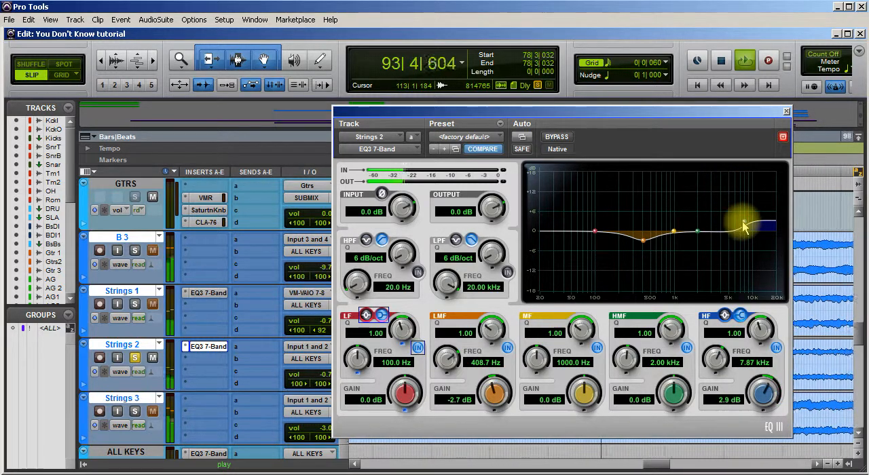
{"action": "left_click_drag", "start_coordinate": [743, 224], "coordinate": [743, 228]}
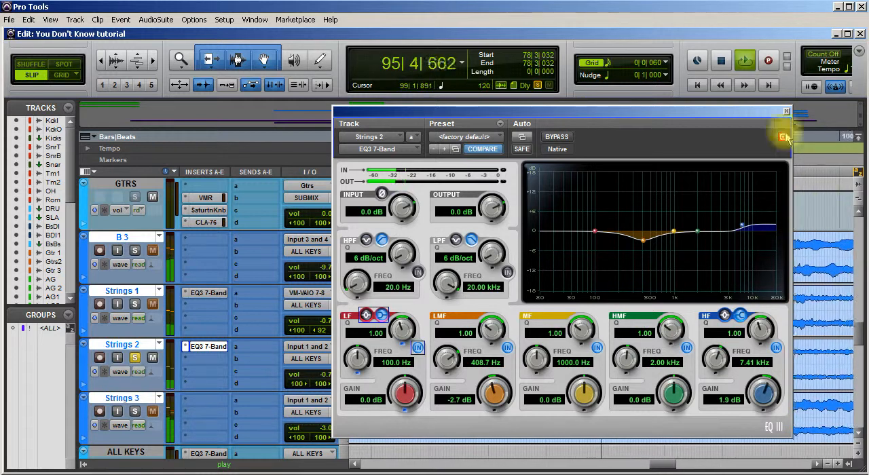
Compare the Strings 2 sound with its EQ bypassed and active.
{"action": "left_click", "coordinate": [557, 138]}
{"action": "left_click", "coordinate": [557, 138]}
{"action": "left_click", "coordinate": [558, 138]}
{"action": "left_click", "coordinate": [558, 137]}
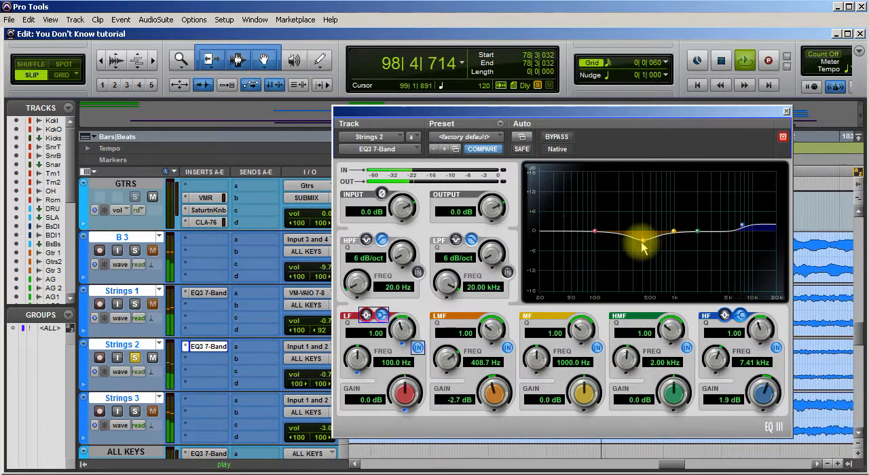
Audition a low-mid boost on Strings 2, set that band to -2.8 dB at 322.1 Hz, and close the EQ.
{"action": "left_click_drag", "start_coordinate": [644, 246], "coordinate": [635, 210]}
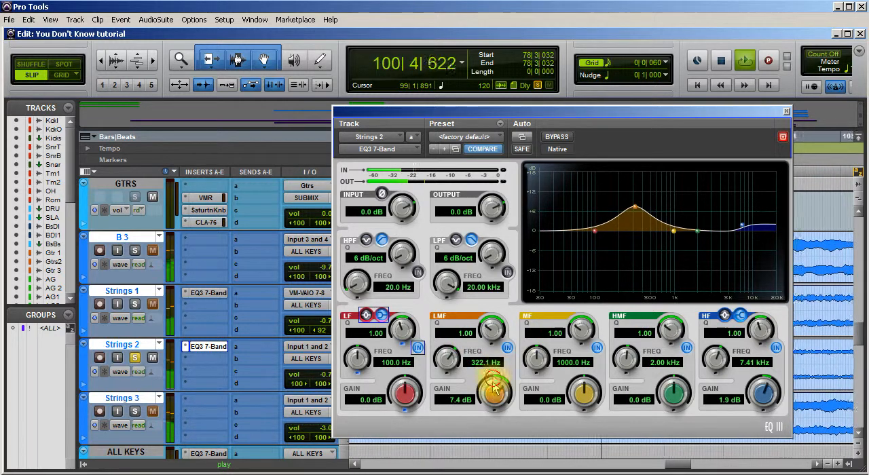
{"action": "left_click_drag", "start_coordinate": [494, 388], "coordinate": [486, 427]}
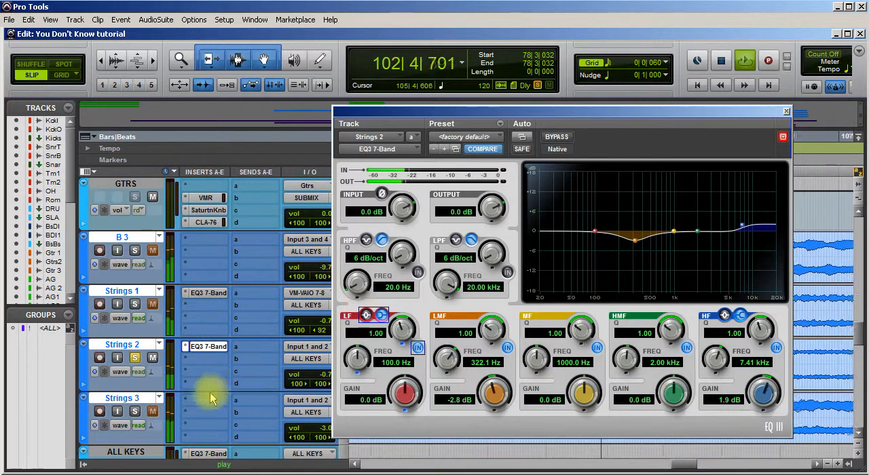
{"action": "left_click", "coordinate": [786, 110]}
Solo Strings 3 and insert a stereo EQ3 7-Band on it.
{"action": "left_click", "coordinate": [135, 411]}
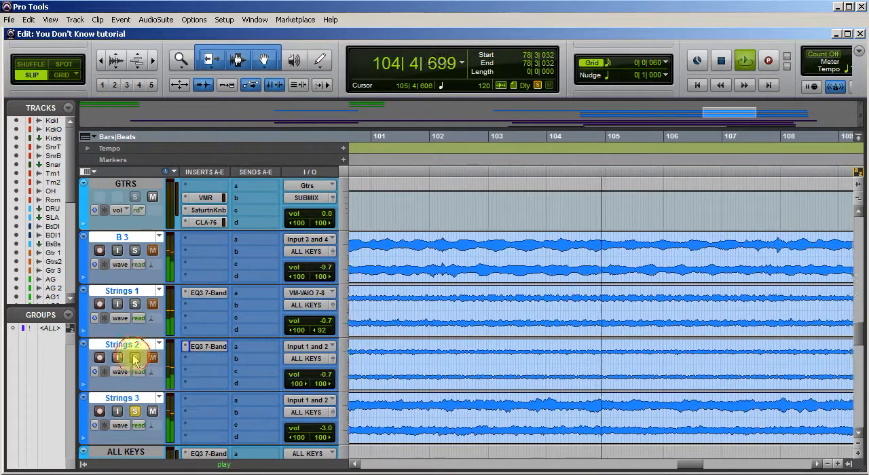
{"action": "scroll", "coordinate": [241, 312], "scroll_direction": "down", "scroll_amount": 2}
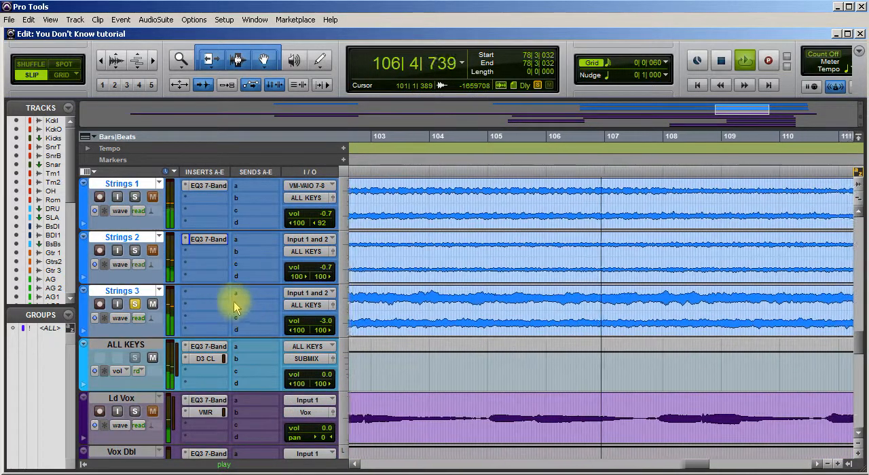
{"action": "left_click", "coordinate": [213, 294]}
{"action": "mouse_move", "coordinate": [272, 312]}
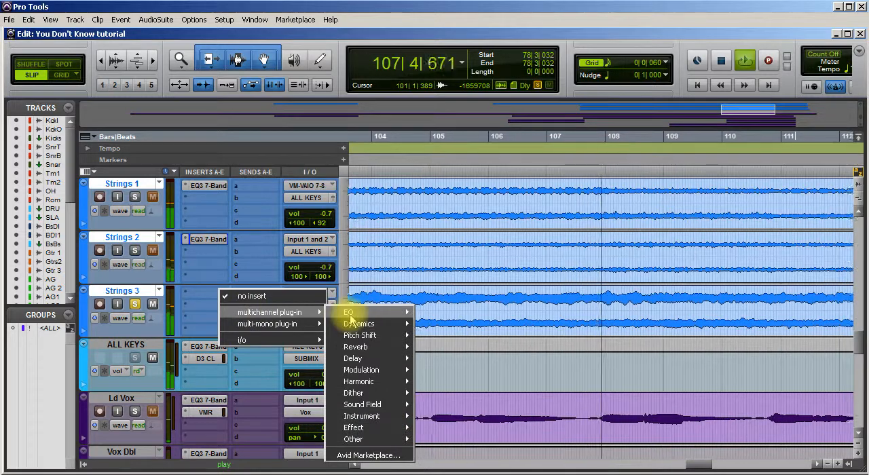
{"action": "mouse_move", "coordinate": [359, 312]}
{"action": "left_click", "coordinate": [448, 360]}
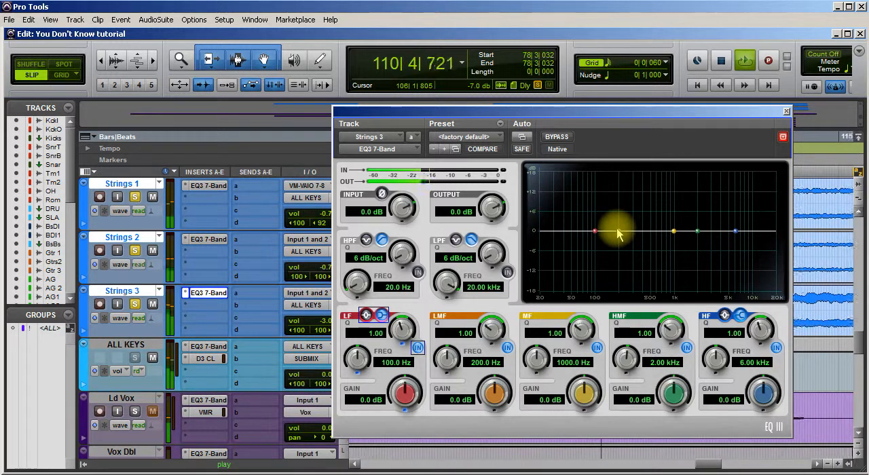
Cut the Strings 3 low-mid band by 2.7 dB at 498.4 Hz and close the EQ.
{"action": "left_click_drag", "start_coordinate": [614, 216], "coordinate": [619, 212]}
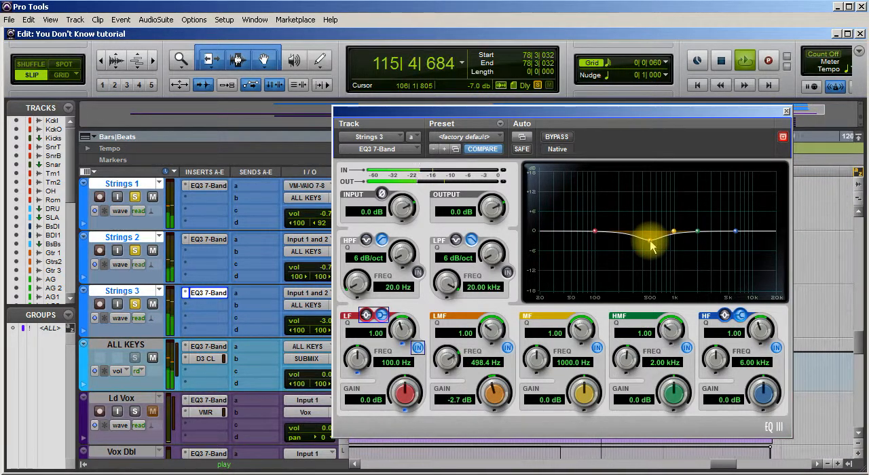
{"action": "key", "text": "space"}
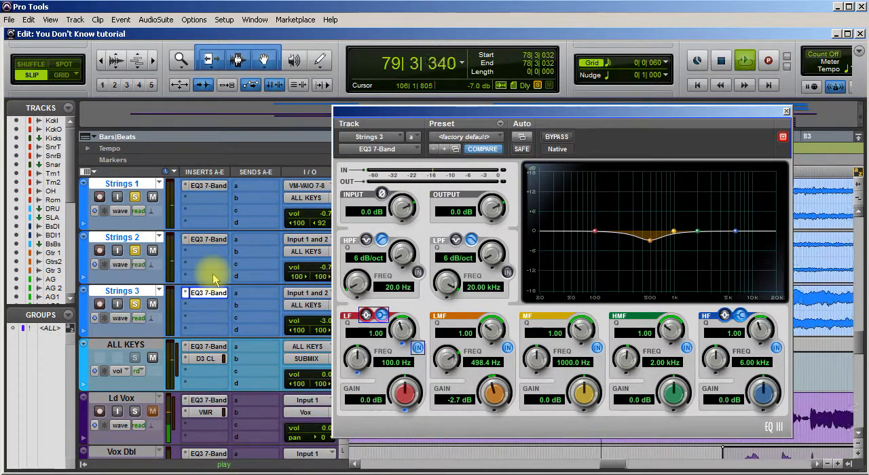
{"action": "left_click", "coordinate": [785, 111]}
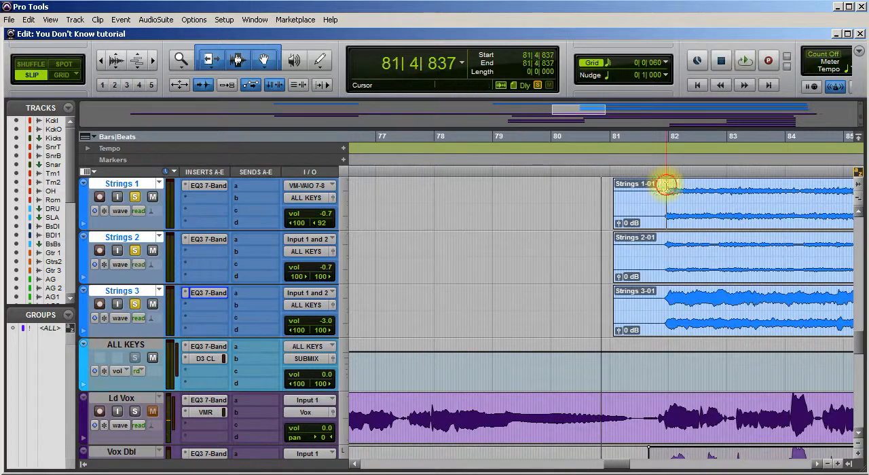
Listen to B 3 and the three strings tracks soloed together from bar 81, and clear all four solos during playback.
{"action": "scroll", "coordinate": [252, 267], "scroll_direction": "up", "scroll_amount": 5}
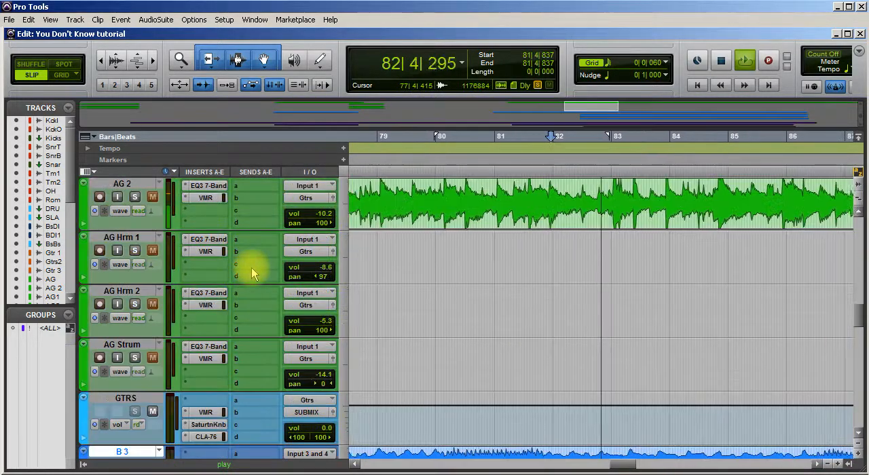
{"action": "scroll", "coordinate": [252, 268], "scroll_direction": "down", "scroll_amount": 4}
{"action": "scroll", "coordinate": [109, 231], "scroll_direction": "up", "scroll_amount": 1}
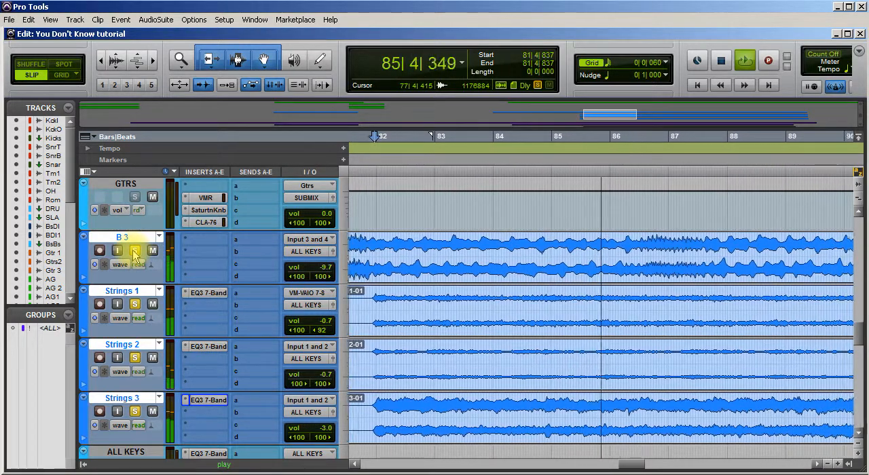
{"action": "left_click", "coordinate": [134, 250]}
{"action": "left_click", "coordinate": [135, 304]}
{"action": "left_click", "coordinate": [135, 357]}
{"action": "scroll", "coordinate": [143, 339], "scroll_direction": "down", "scroll_amount": 2}
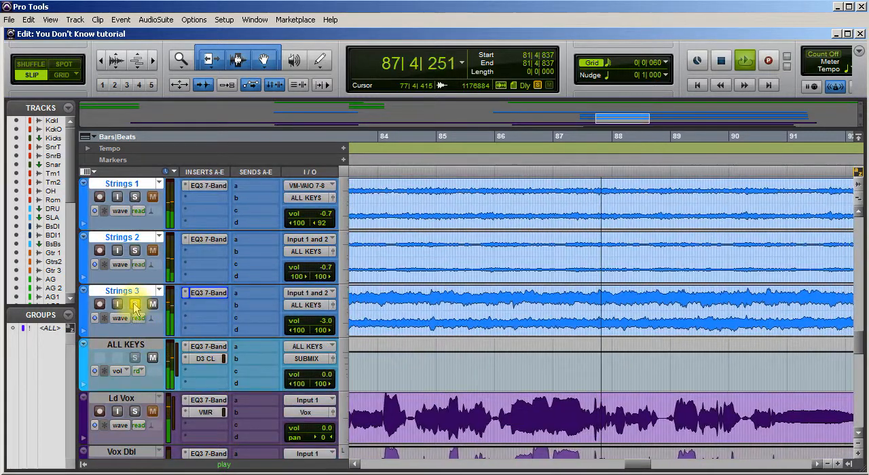
{"action": "left_click", "coordinate": [134, 303]}
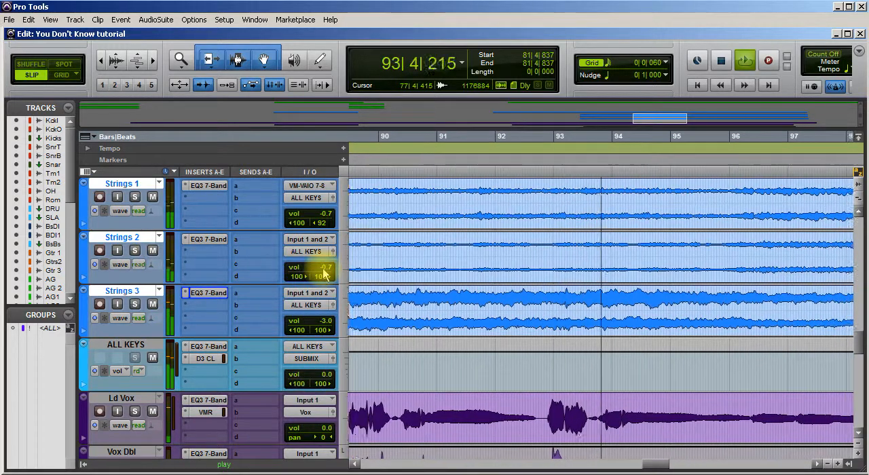
Check the ALL KEYS compressor's action during full-mix playback, close its window and stop playback.
{"action": "left_click", "coordinate": [206, 359]}
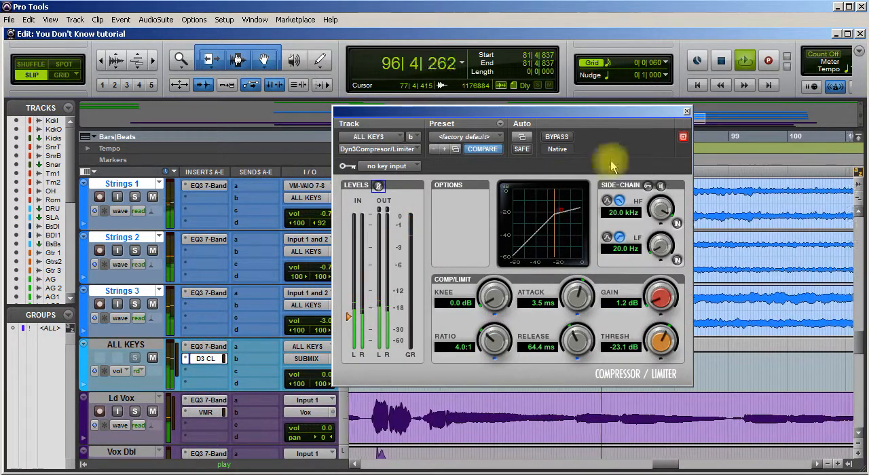
{"action": "left_click", "coordinate": [687, 111]}
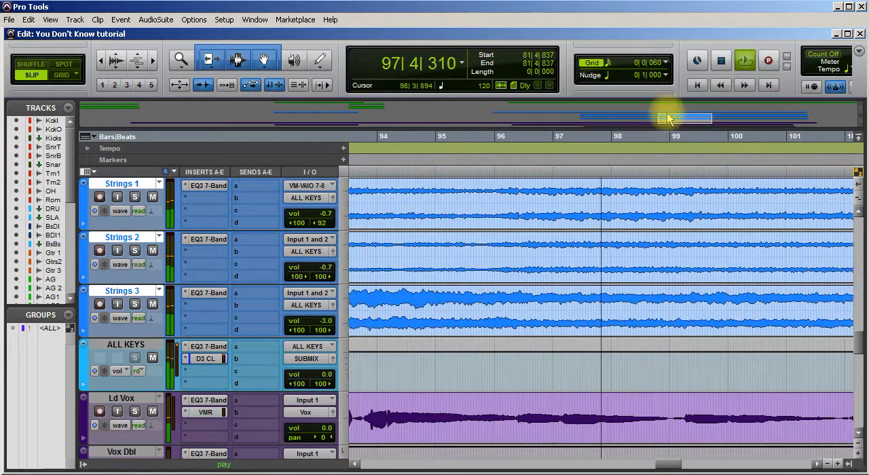
{"action": "key", "text": "space"}
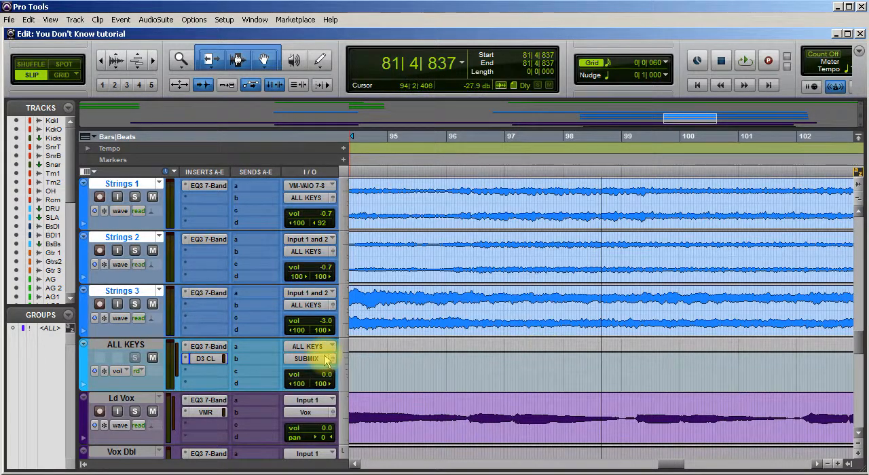
Play the B 3 part from 67|2|433 in the mix and soloed, stop playback, and clear the solo.
{"action": "scroll", "coordinate": [324, 358], "scroll_direction": "up", "scroll_amount": 3}
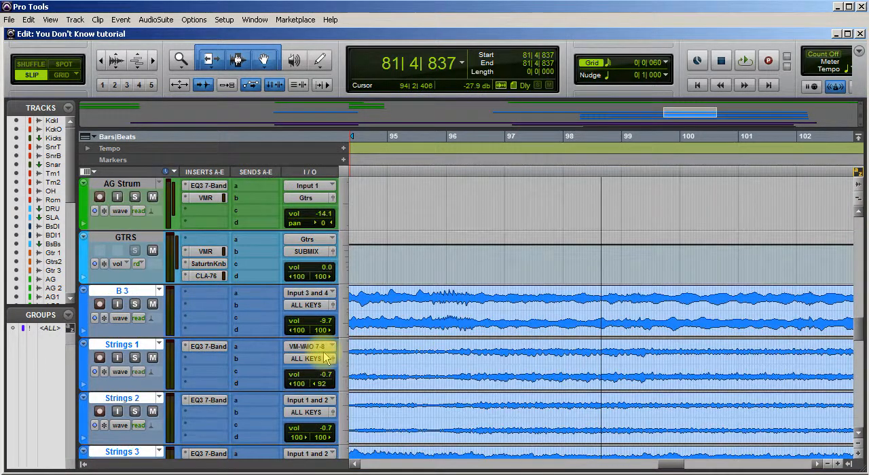
{"action": "scroll", "coordinate": [324, 358], "scroll_direction": "down", "scroll_amount": 5}
{"action": "scroll", "coordinate": [324, 359], "scroll_direction": "up", "scroll_amount": 2}
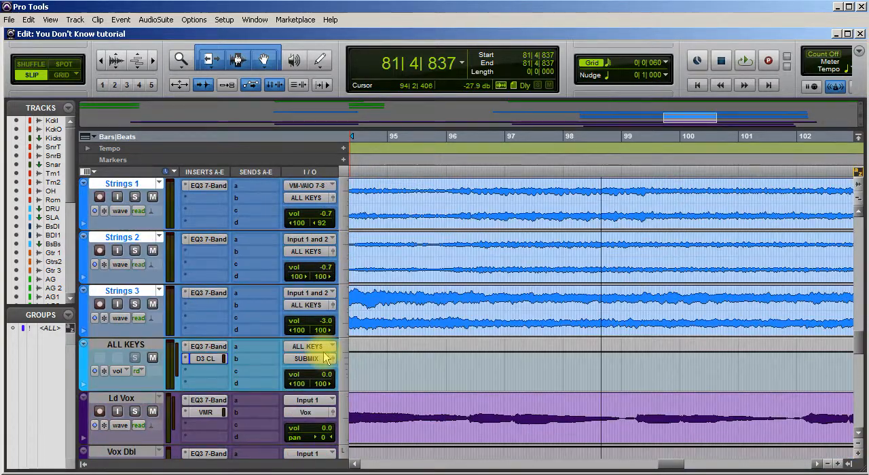
{"action": "scroll", "coordinate": [325, 358], "scroll_direction": "up", "scroll_amount": 1}
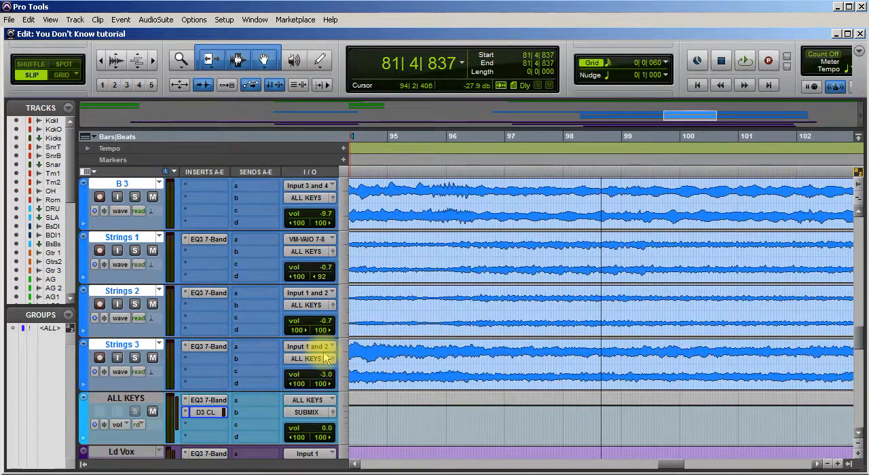
{"action": "scroll", "coordinate": [324, 358], "scroll_direction": "up", "scroll_amount": 4}
{"action": "left_click_drag", "start_coordinate": [671, 462], "coordinate": [576, 455]}
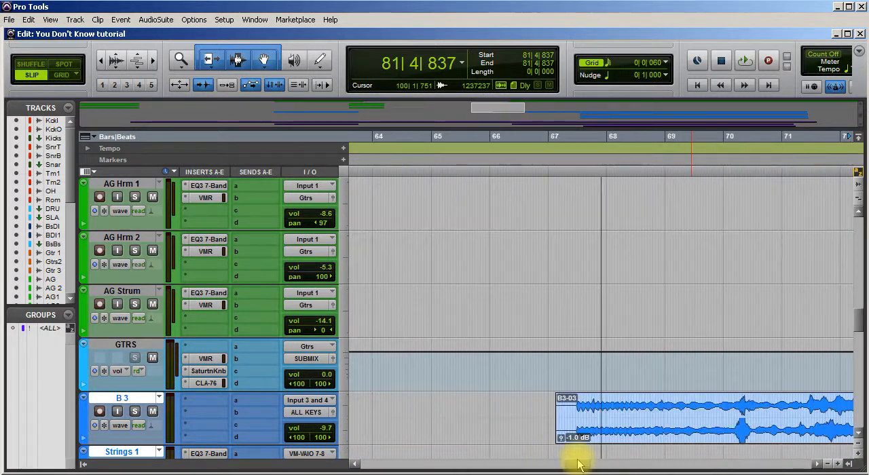
{"action": "left_click", "coordinate": [568, 406]}
{"action": "key", "text": "space"}
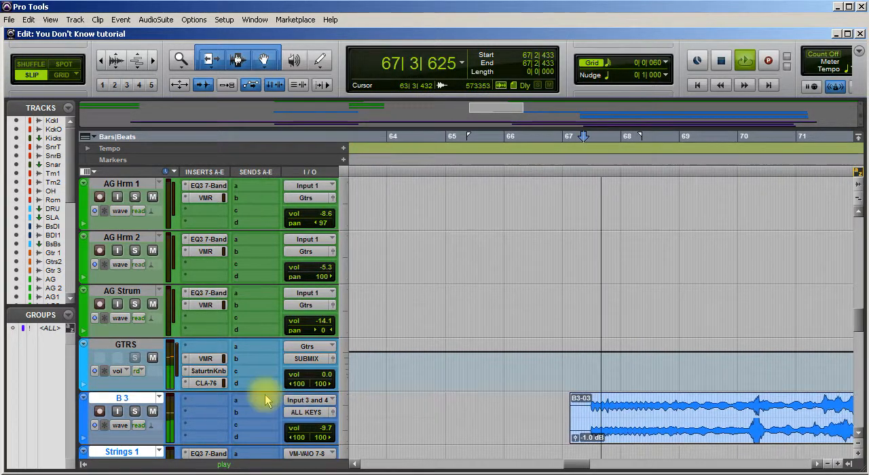
{"action": "left_click", "coordinate": [135, 412]}
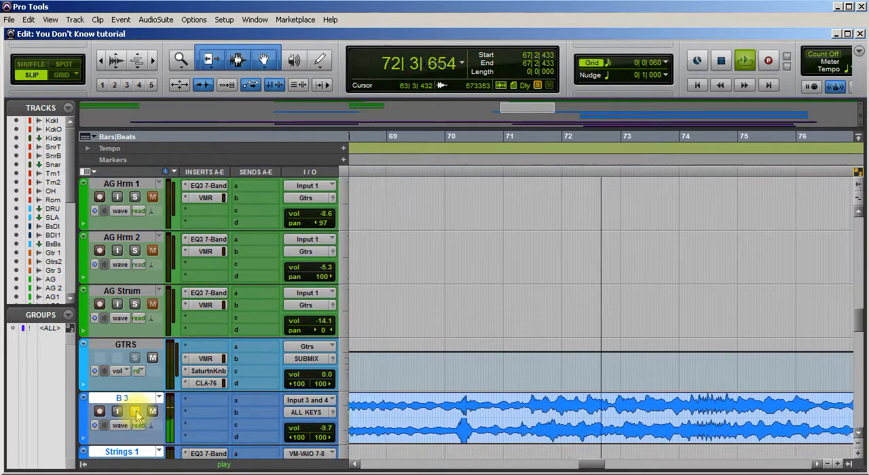
{"action": "key", "text": "space"}
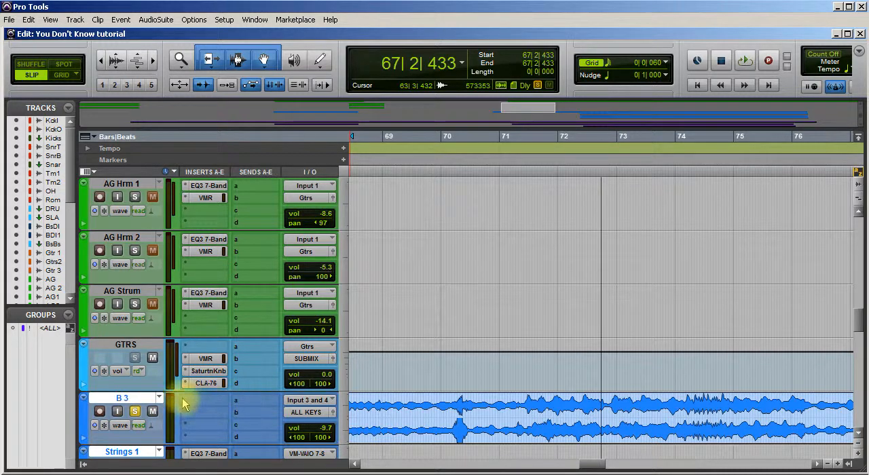
{"action": "left_click", "coordinate": [136, 413]}
Insert a stereo EQ3 7-Band on the B 3 track and start playback of the full mix.
{"action": "left_click", "coordinate": [204, 400]}
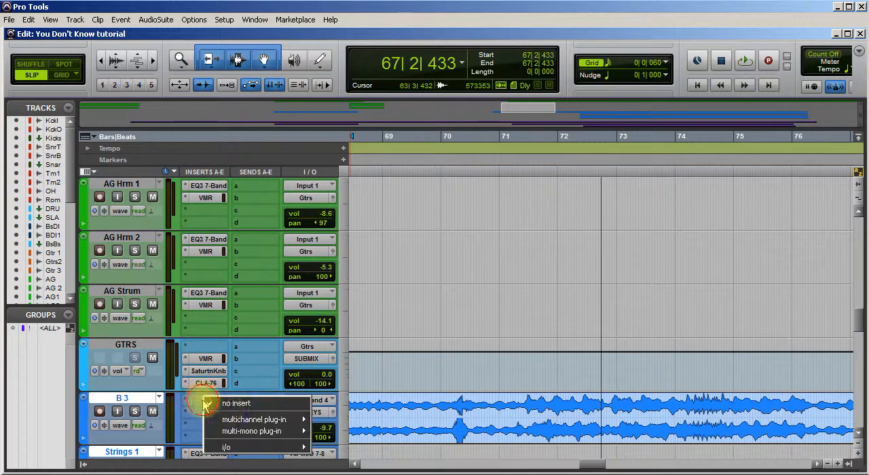
{"action": "mouse_move", "coordinate": [271, 420]}
{"action": "mouse_move", "coordinate": [337, 421]}
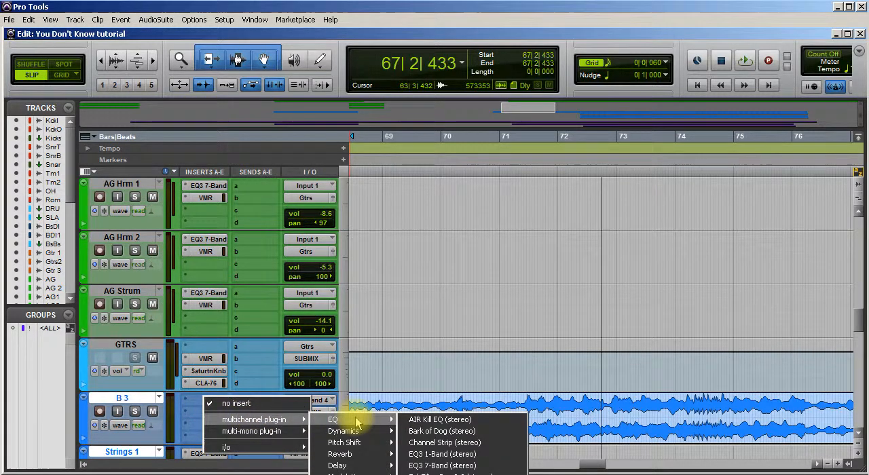
{"action": "left_click", "coordinate": [434, 468]}
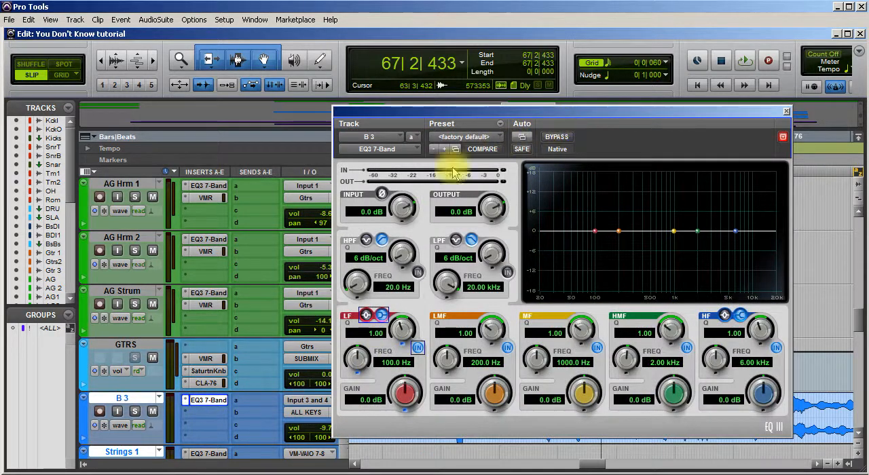
{"action": "key", "text": "space"}
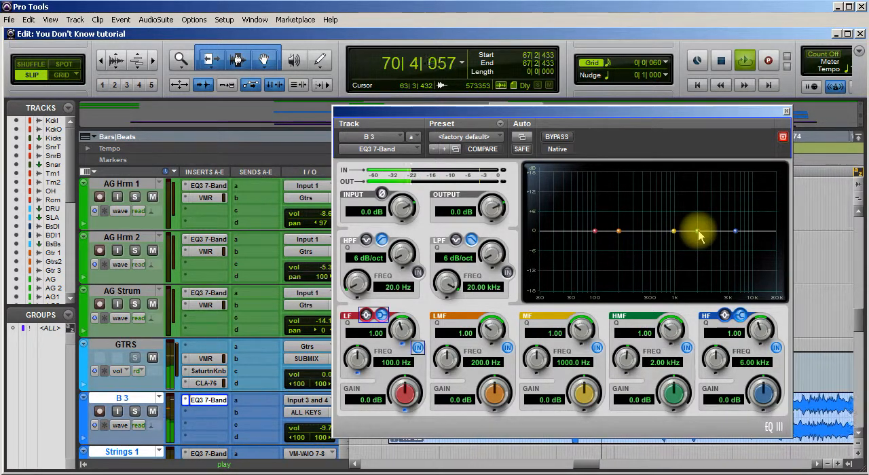
Boost the HMF band of the B 3 EQ by 3.1 dB at 2.59 kHz with a Q of 0.50.
{"action": "mouse_move", "coordinate": [698, 232]}
{"action": "left_mouse_down"}
{"action": "mouse_move", "coordinate": [700, 211]}
{"action": "mouse_move", "coordinate": [737, 199]}
{"action": "mouse_move", "coordinate": [631, 192]}
{"action": "mouse_move", "coordinate": [746, 186]}
{"action": "mouse_move", "coordinate": [711, 191]}
{"action": "mouse_move", "coordinate": [707, 222]}
{"action": "left_mouse_up"}
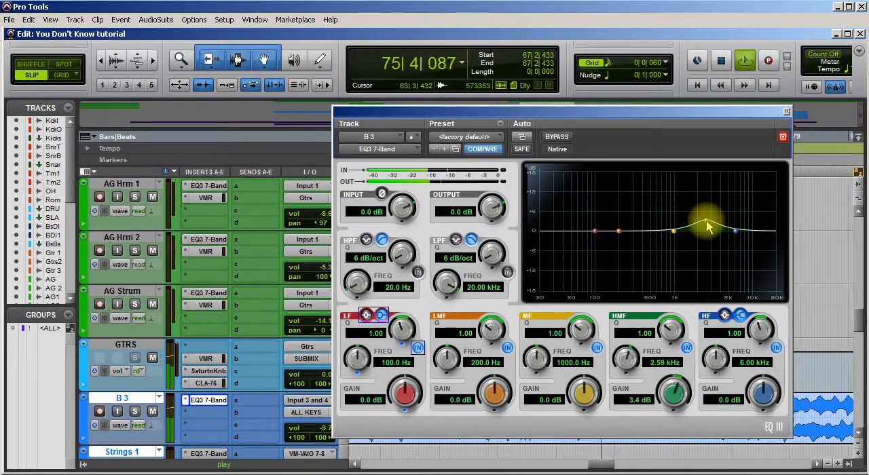
{"action": "mouse_move", "coordinate": [674, 387]}
{"action": "left_mouse_down"}
{"action": "mouse_move", "coordinate": [671, 404]}
{"action": "mouse_move", "coordinate": [673, 382]}
{"action": "mouse_move", "coordinate": [672, 390]}
{"action": "left_mouse_up"}
{"action": "left_click_drag", "start_coordinate": [663, 330], "coordinate": [669, 398]}
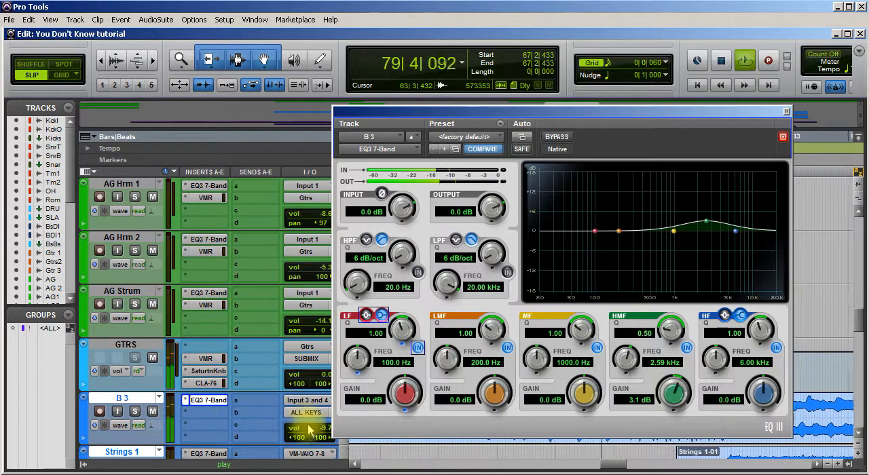
Set the B 3 track volume to -9.0 dB and its EQ's HMF gain to 2.2 dB.
{"action": "left_click", "coordinate": [314, 430]}
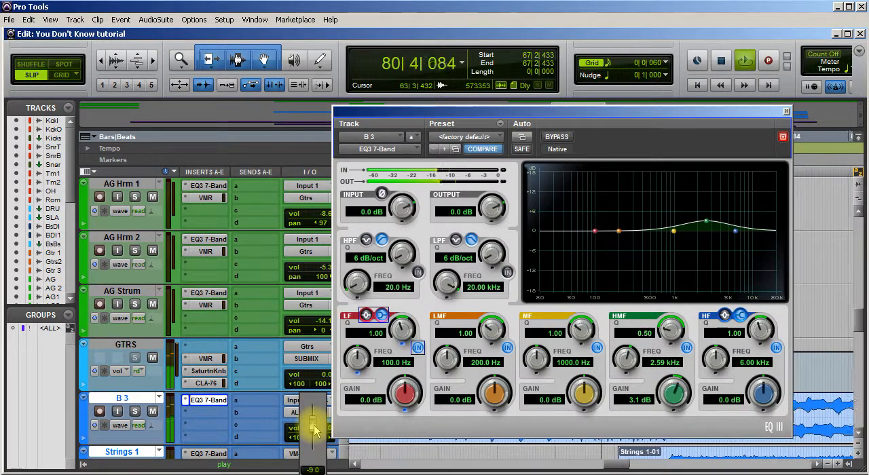
{"action": "left_click_drag", "start_coordinate": [314, 430], "coordinate": [314, 430]}
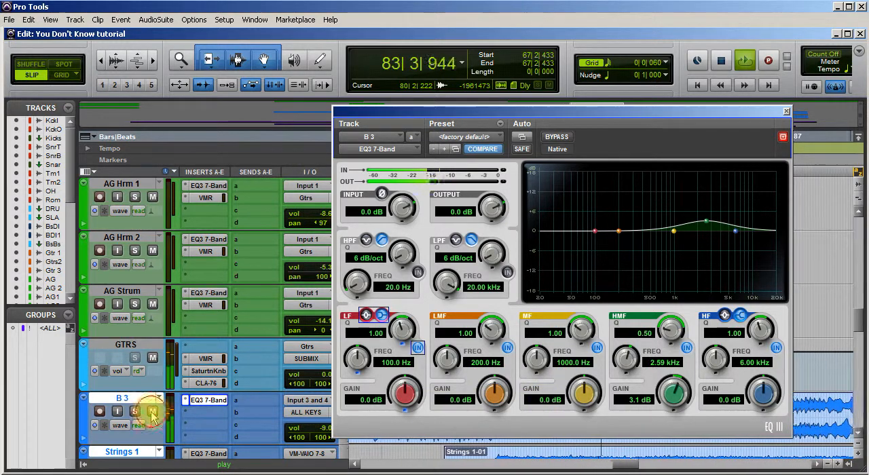
{"action": "left_click_drag", "start_coordinate": [671, 392], "coordinate": [670, 399]}
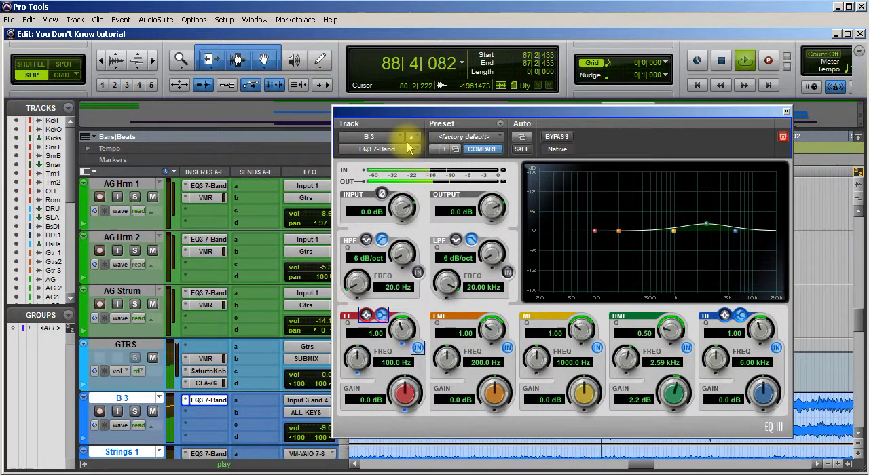
Restart playback with B 3 soloed, set its EQ's LMF band to 280.3 Hz with 0.1 dB gain, and stop playback with the solo cleared.
{"action": "key", "text": "space"}
{"action": "key", "text": "space"}
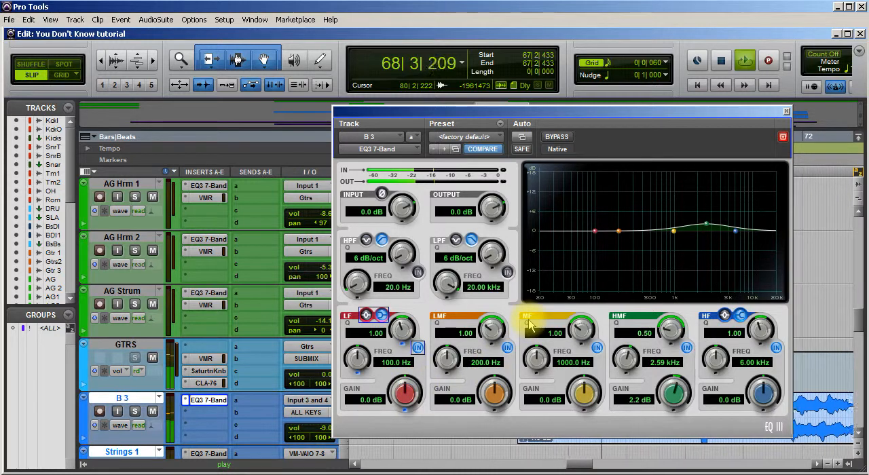
{"action": "left_click", "coordinate": [135, 412]}
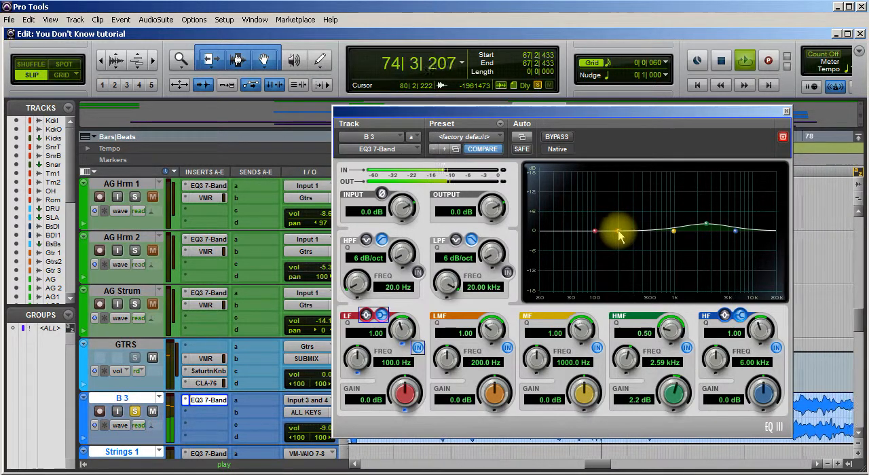
{"action": "mouse_move", "coordinate": [622, 231]}
{"action": "left_mouse_down"}
{"action": "mouse_move", "coordinate": [619, 207]}
{"action": "mouse_move", "coordinate": [642, 212]}
{"action": "mouse_move", "coordinate": [624, 198]}
{"action": "mouse_move", "coordinate": [656, 213]}
{"action": "mouse_move", "coordinate": [655, 204]}
{"action": "mouse_move", "coordinate": [634, 196]}
{"action": "mouse_move", "coordinate": [611, 203]}
{"action": "mouse_move", "coordinate": [607, 208]}
{"action": "mouse_move", "coordinate": [625, 198]}
{"action": "mouse_move", "coordinate": [631, 236]}
{"action": "left_mouse_up"}
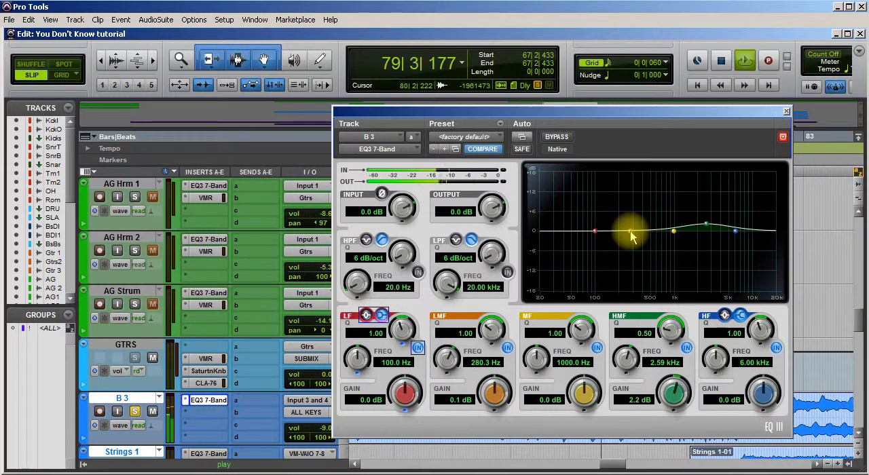
{"action": "key", "text": "space"}
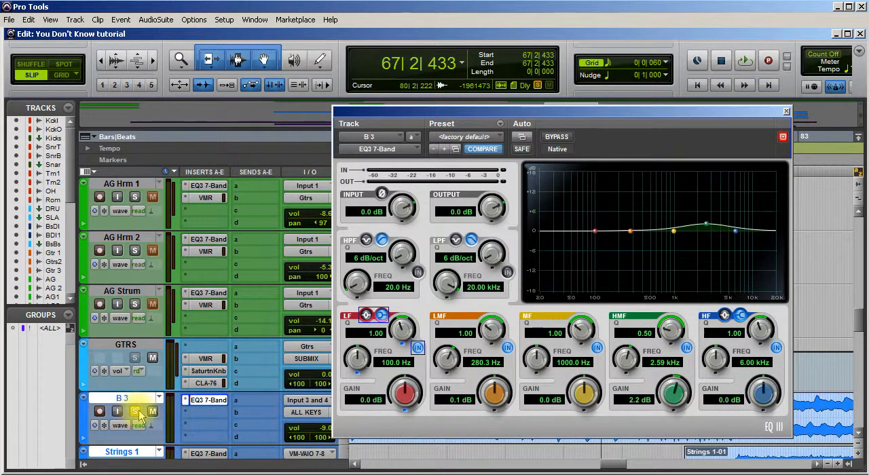
Close the B 3 EQ window and play the mix from 67|2|433, muting and unmuting B 3 to compare.
{"action": "left_click", "coordinate": [790, 113]}
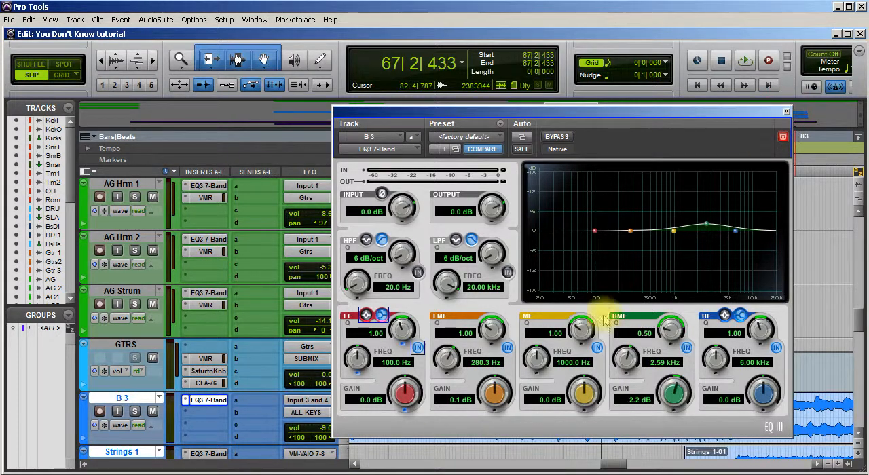
{"action": "key", "text": "space"}
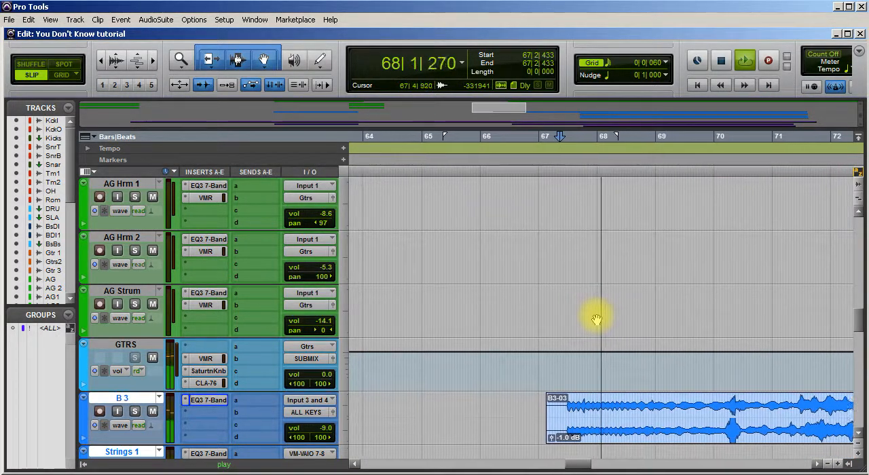
{"action": "left_click", "coordinate": [154, 413]}
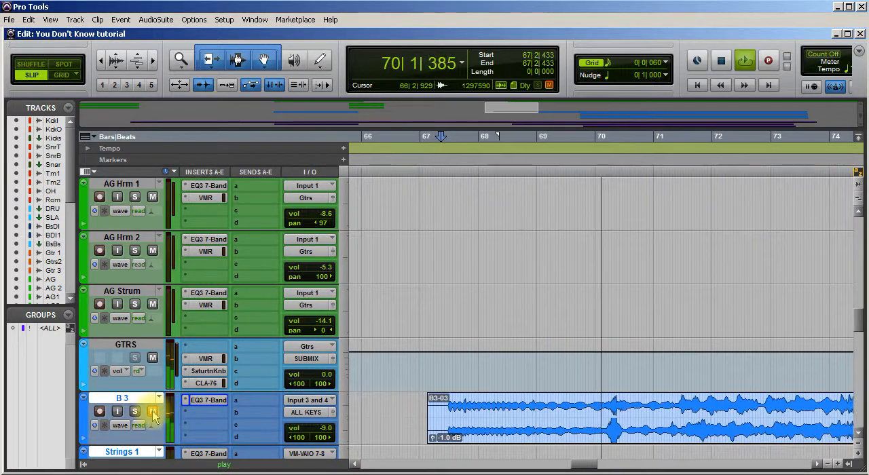
{"action": "left_click", "coordinate": [154, 413]}
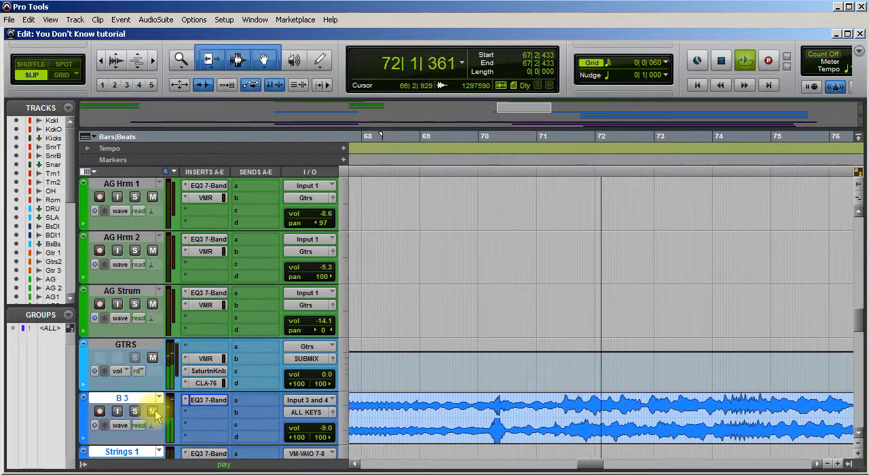
{"action": "left_click", "coordinate": [154, 413]}
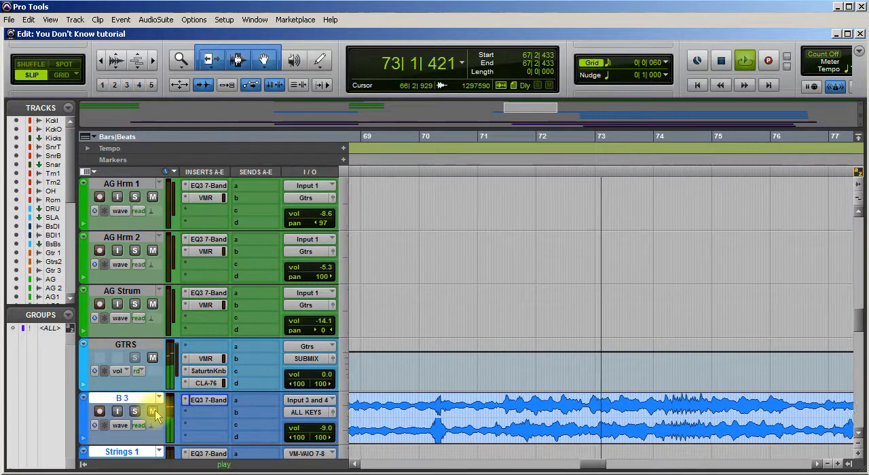
{"action": "left_click", "coordinate": [154, 412]}
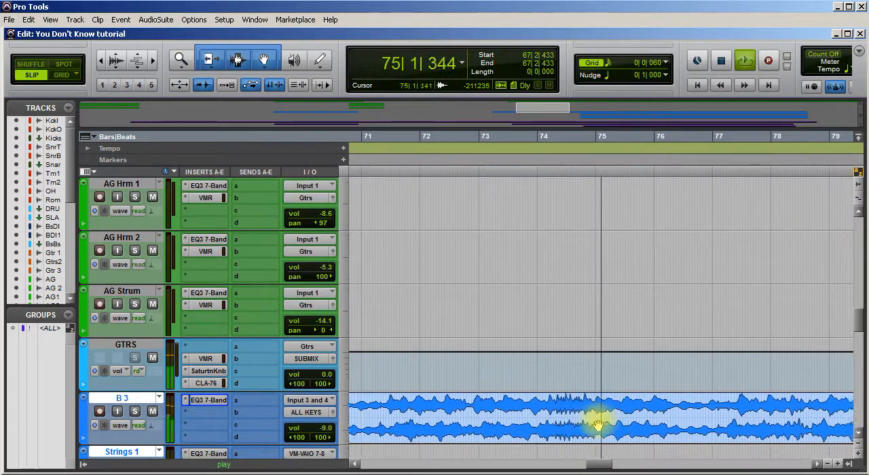
Show the mixer's bus and effects channels and take the StrW insert on the SUBMIX channel out of bypass.
{"action": "key", "text": "ctrl+equal"}
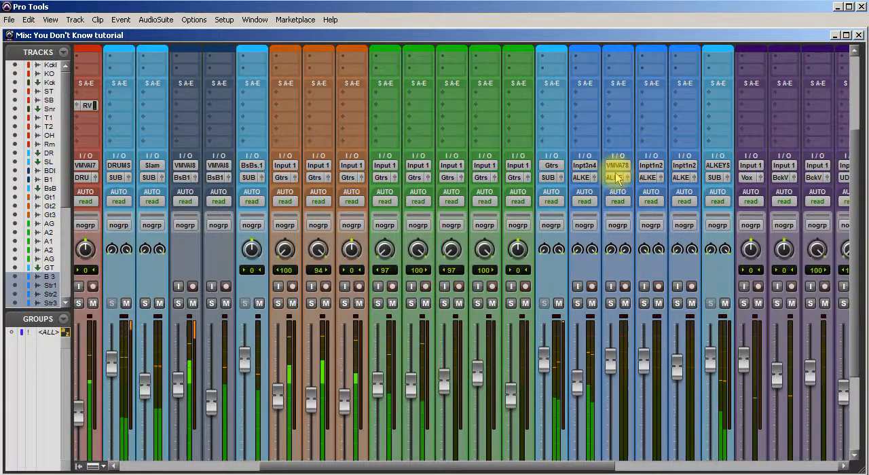
{"action": "scroll", "coordinate": [616, 173], "scroll_direction": "down", "scroll_amount": 3}
{"action": "left_click_drag", "start_coordinate": [598, 467], "coordinate": [791, 464]}
{"action": "scroll", "coordinate": [759, 363], "scroll_direction": "up", "scroll_amount": 9}
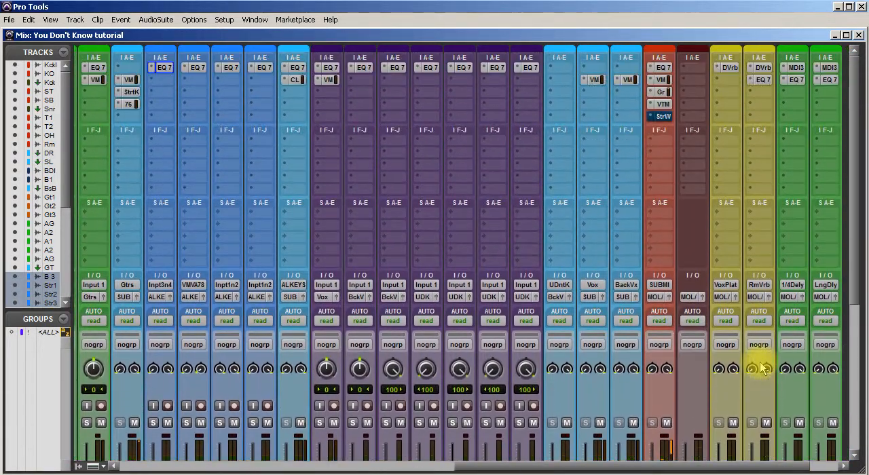
{"action": "left_click", "coordinate": [664, 118], "text": "ctrl"}
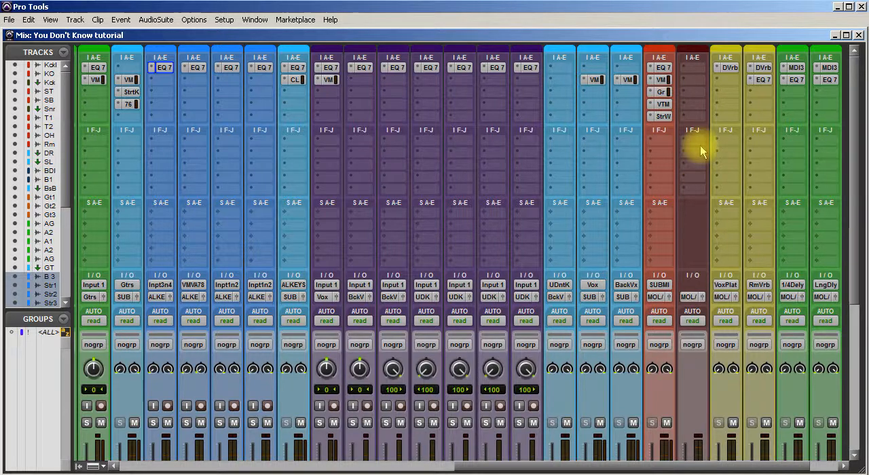
Review the inserts, routing and fader levels of the keys, vocal, submix, master and effects channels in the mixer.
{"action": "scroll", "coordinate": [497, 178], "scroll_direction": "down", "scroll_amount": 1}
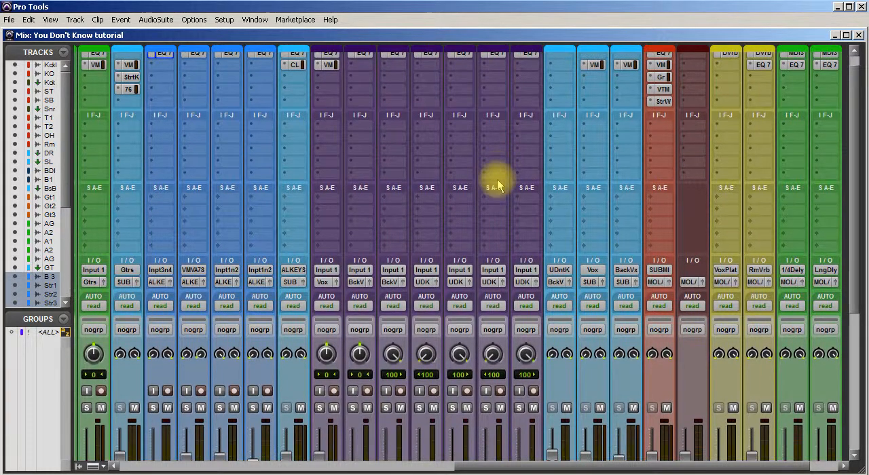
{"action": "scroll", "coordinate": [560, 190], "scroll_direction": "down", "scroll_amount": 3}
{"action": "scroll", "coordinate": [546, 221], "scroll_direction": "down", "scroll_amount": 10}
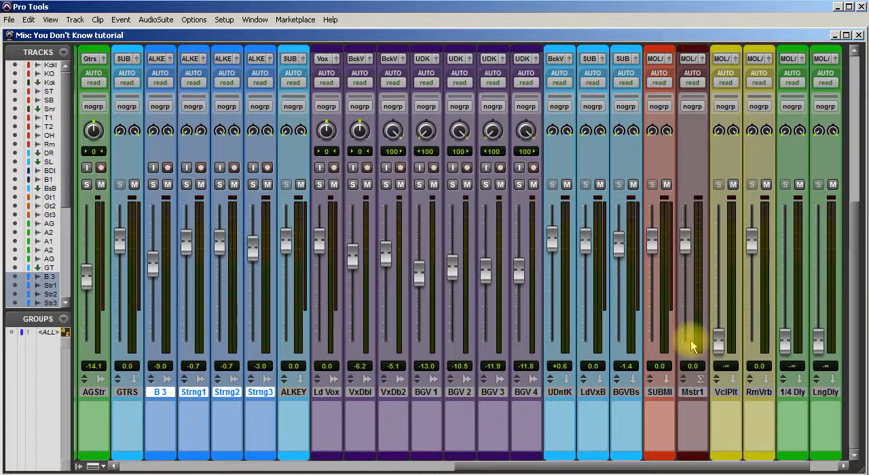
{"action": "scroll", "coordinate": [691, 346], "scroll_direction": "up", "scroll_amount": 13}
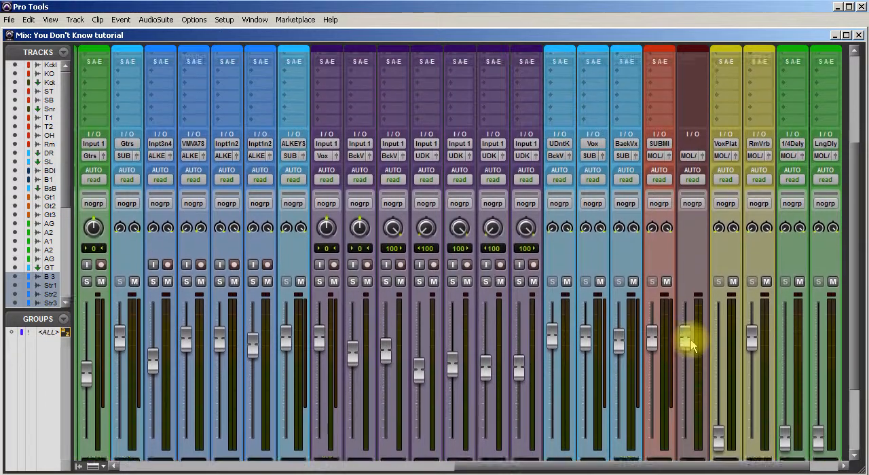
{"action": "scroll", "coordinate": [691, 346], "scroll_direction": "up", "scroll_amount": 19}
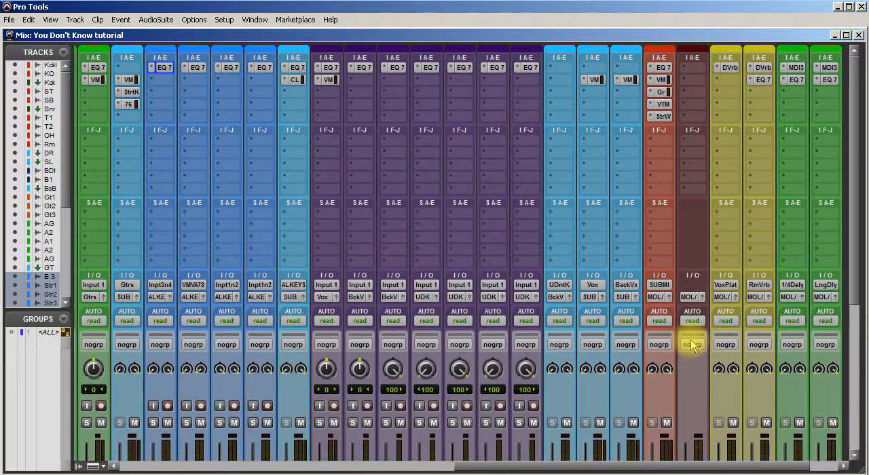
{"action": "scroll", "coordinate": [692, 346], "scroll_direction": "down", "scroll_amount": 7}
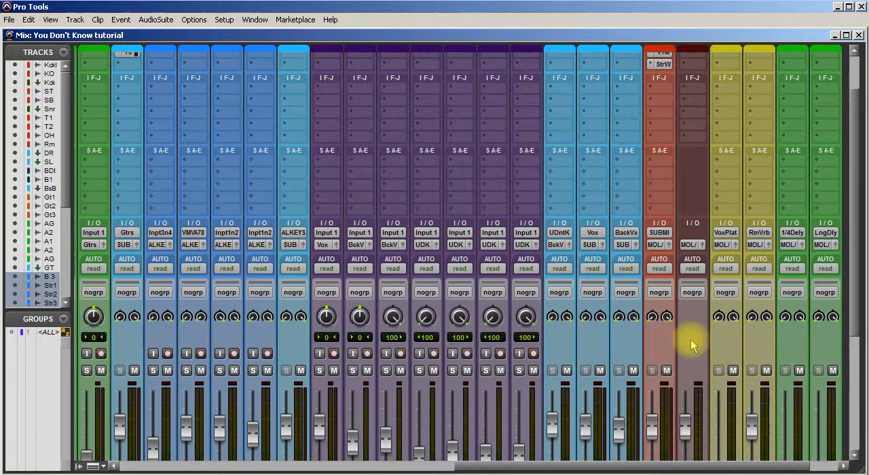
{"action": "scroll", "coordinate": [692, 347], "scroll_direction": "down", "scroll_amount": 20}
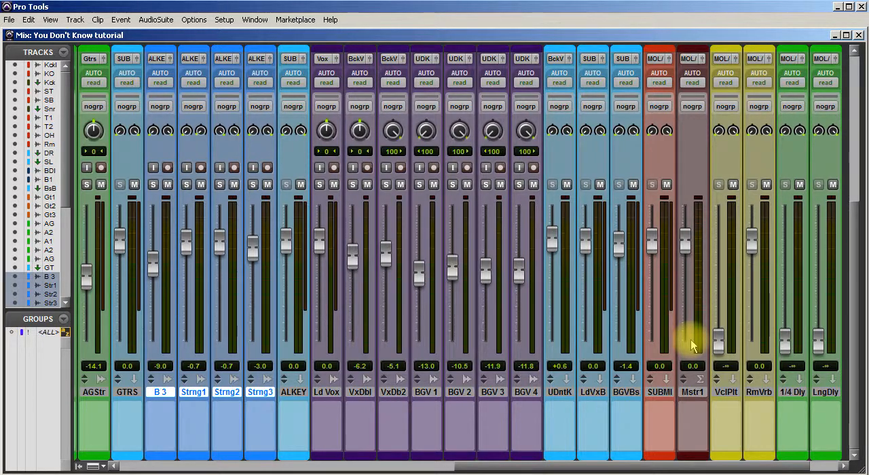
{"action": "scroll", "coordinate": [691, 346], "scroll_direction": "up", "scroll_amount": 10}
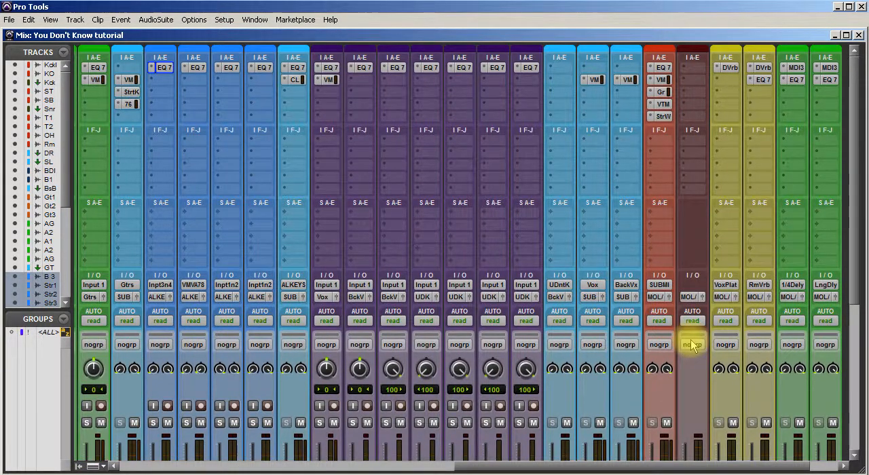
{"action": "scroll", "coordinate": [691, 346], "scroll_direction": "down", "scroll_amount": 10}
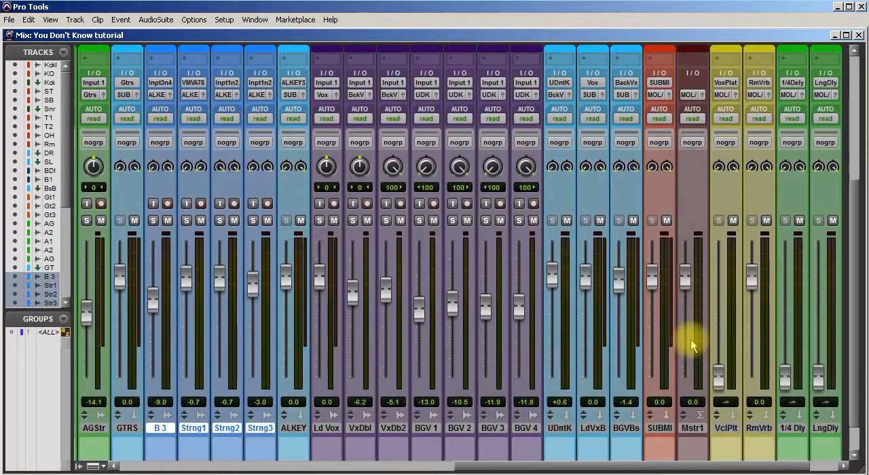